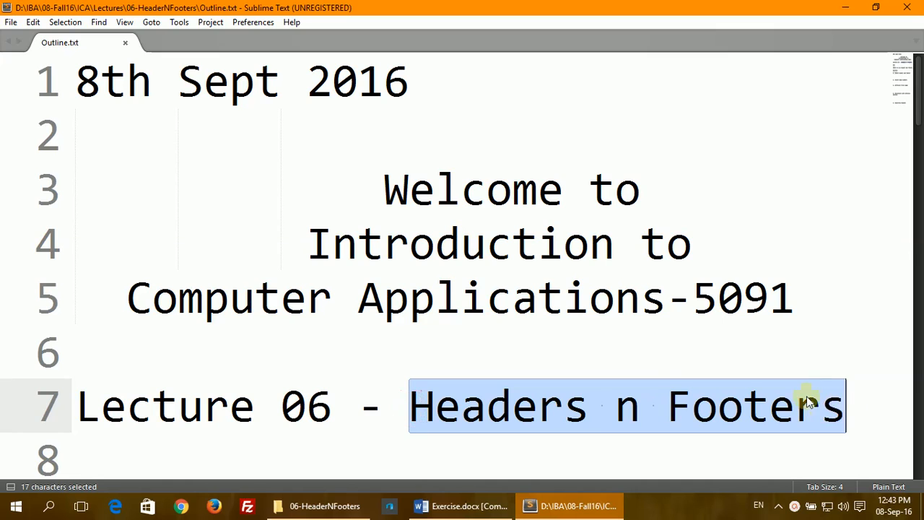
- Read the lecture title and aim on using headers and footers in Outline.txt
scroll(347, 305, down, 1)
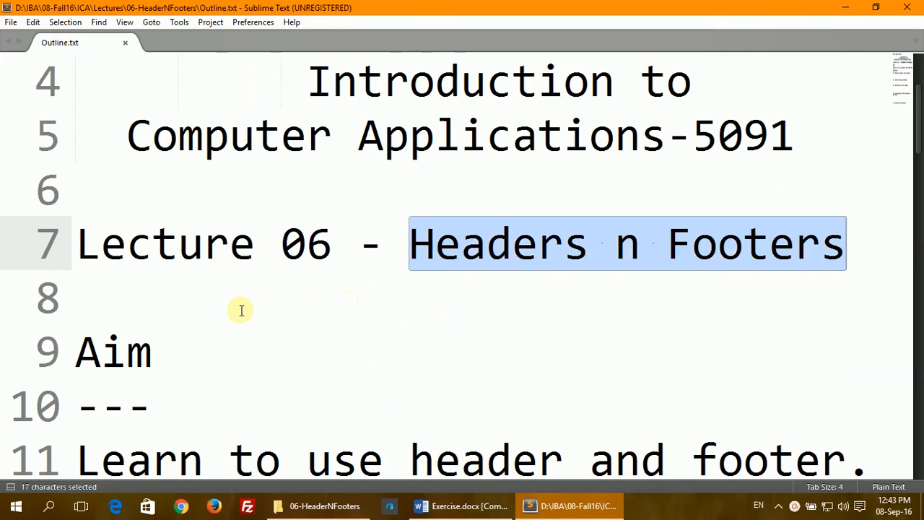
scroll(242, 310, down, 1)
drag(78, 299, 844, 306)
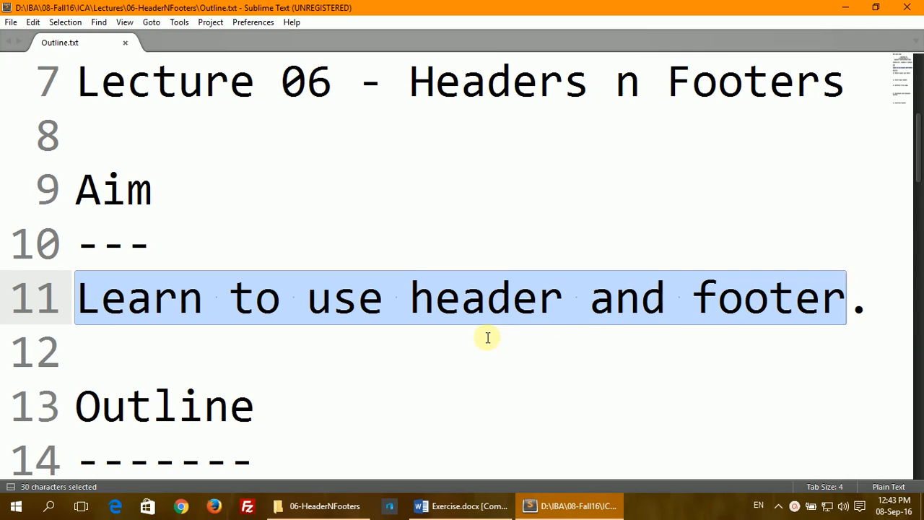
click(467, 313)
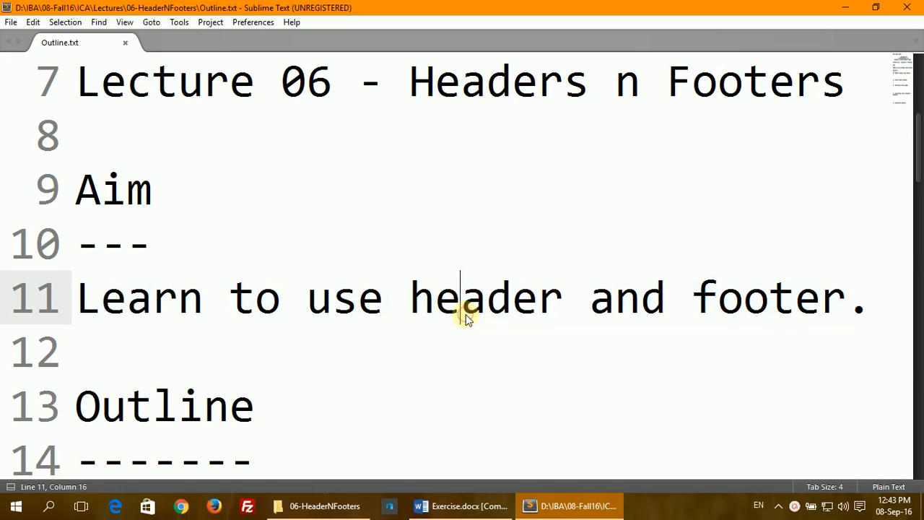
click(718, 312)
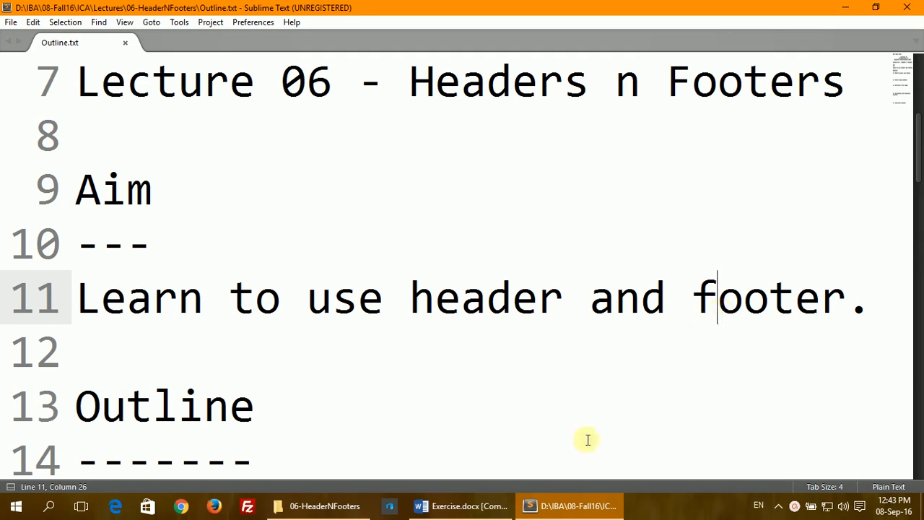
- Switch to Exercise.docx in Word and examine its theme and the styles applied to the title, byline and Prologue heading
click(468, 506)
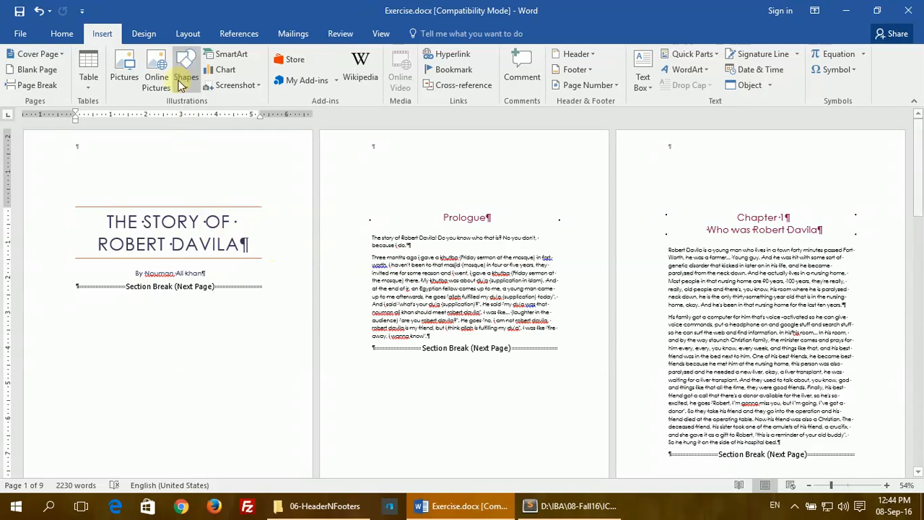
click(139, 37)
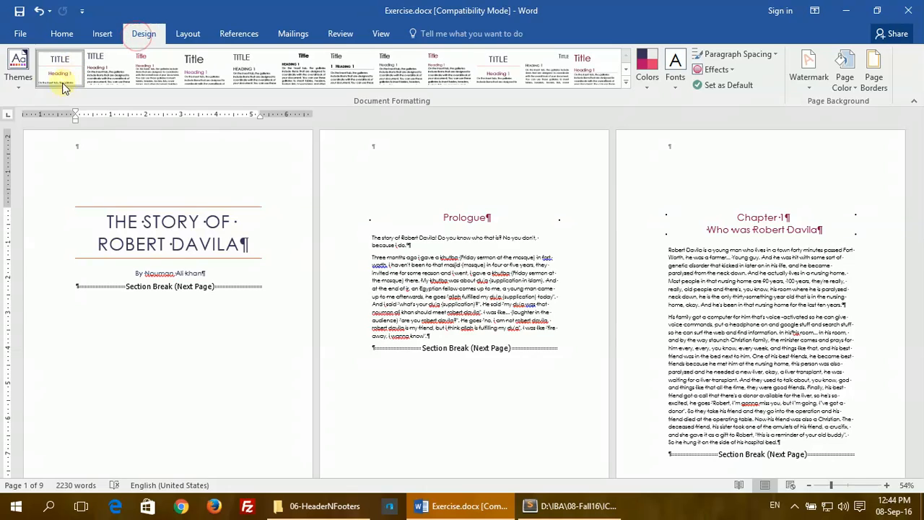
click(18, 72)
click(99, 34)
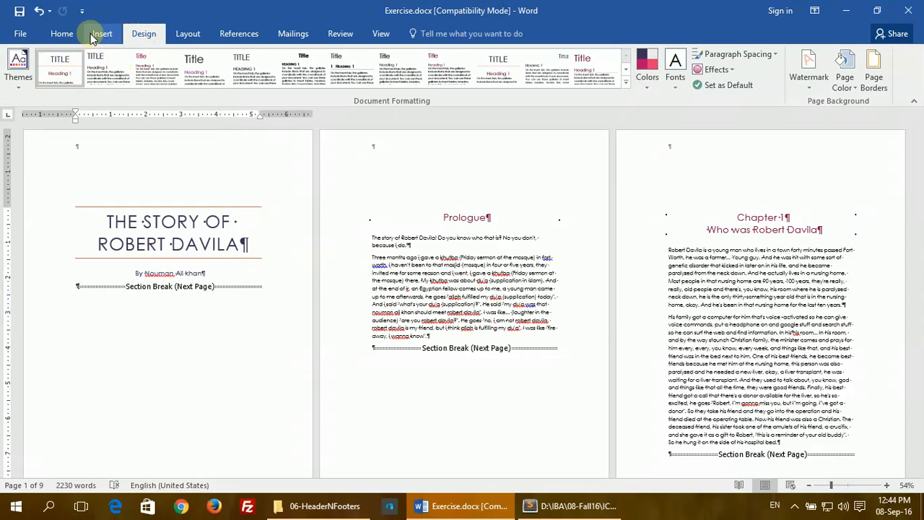
click(102, 33)
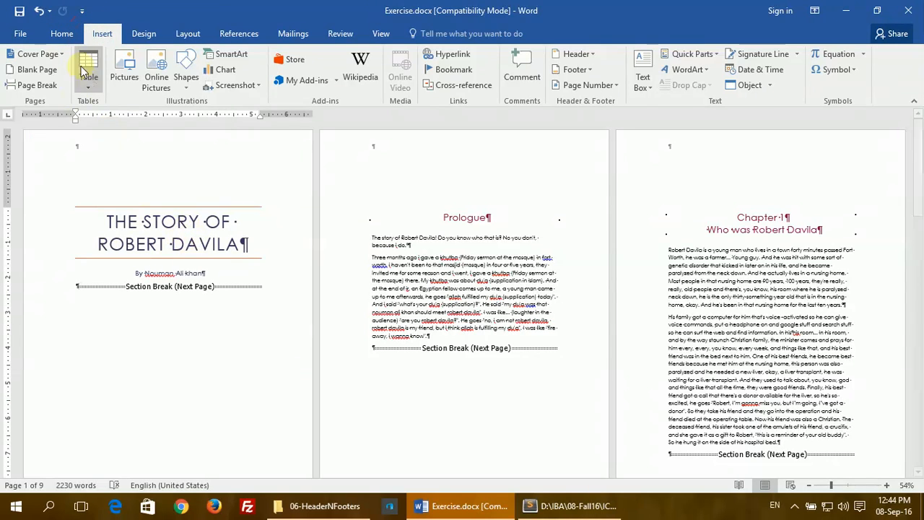
click(59, 33)
click(248, 244)
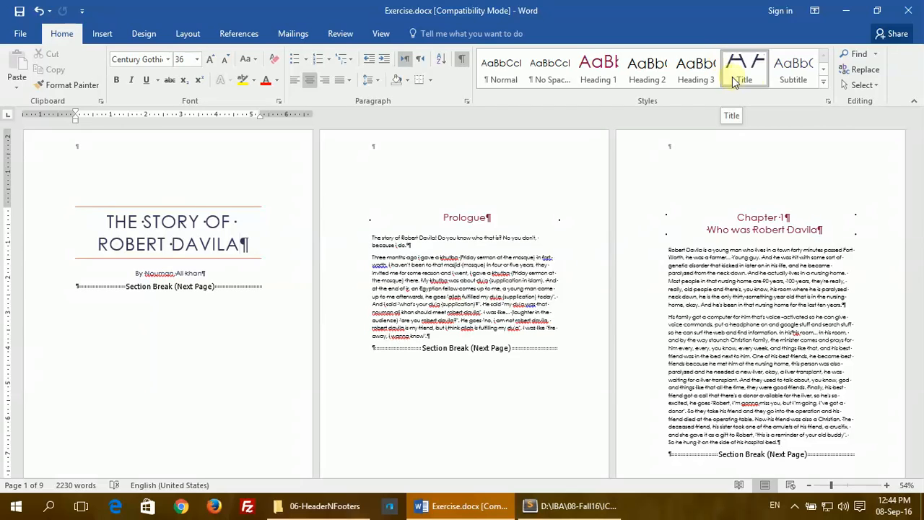
click(180, 274)
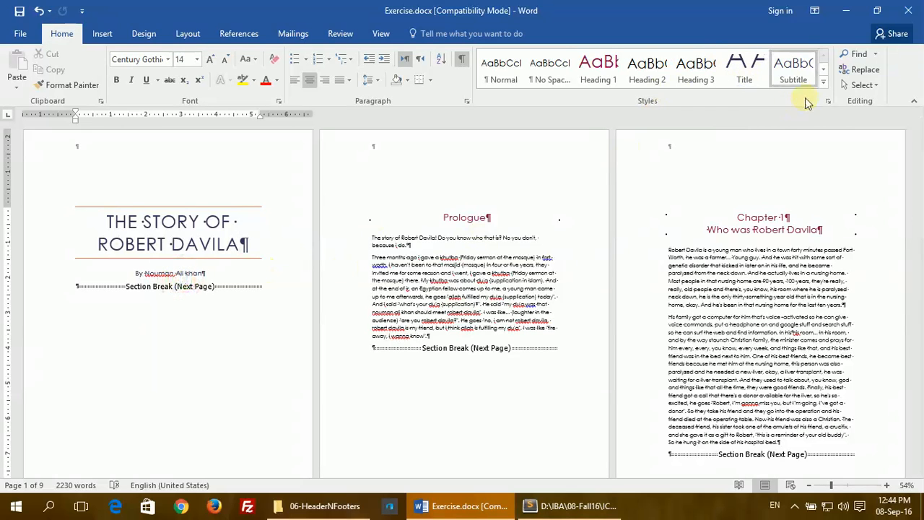
click(447, 216)
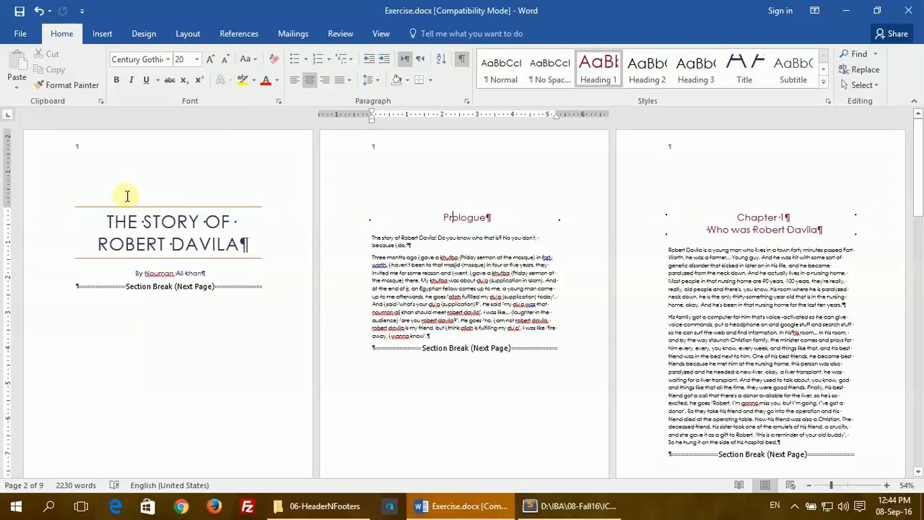
- Examine the empty header and footer areas in the margins of the document's first pages
double_click(62, 173)
click(156, 371)
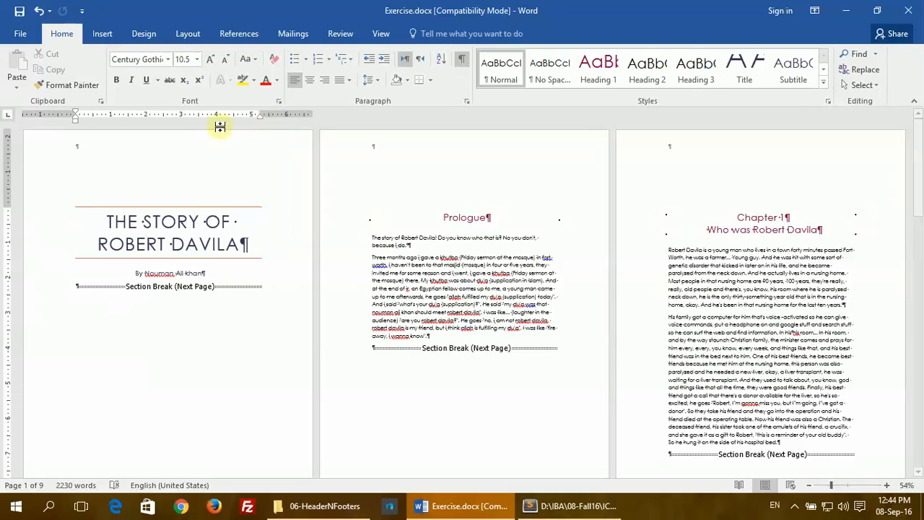
scroll(130, 218, down, 2)
scroll(137, 237, down, 2)
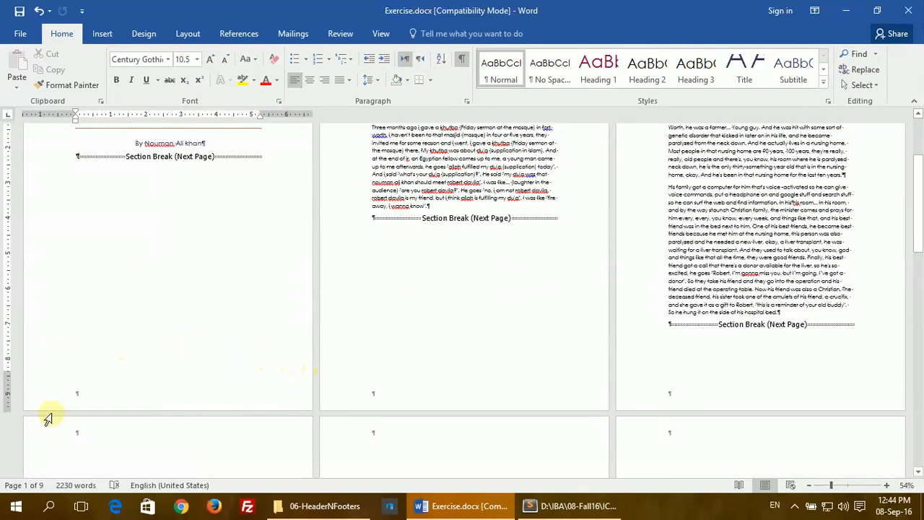
scroll(106, 383, up, 4)
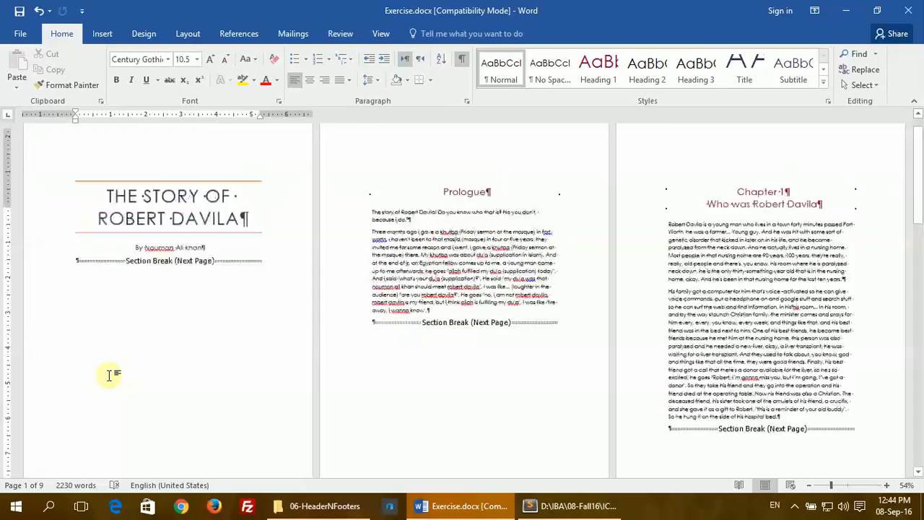
scroll(66, 234, down, 3)
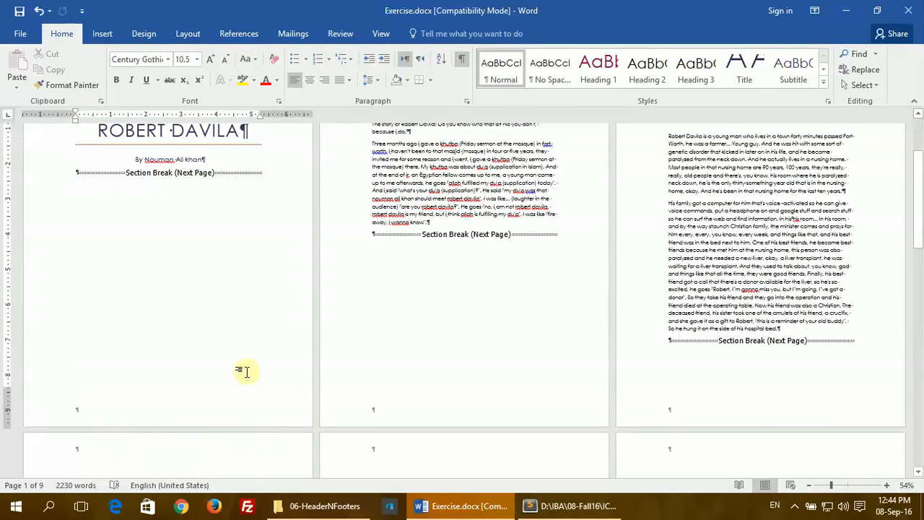
scroll(209, 362, up, 3)
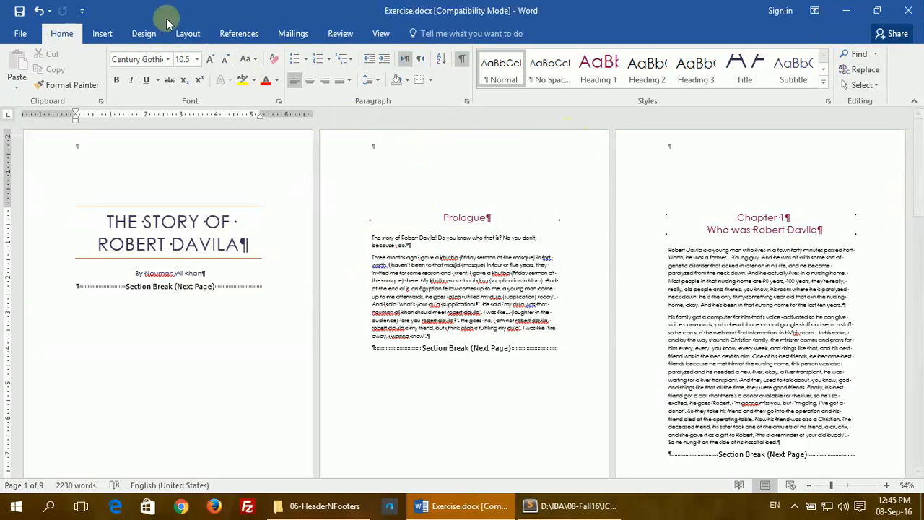
- Insert the built-in Blank header into the document
click(103, 34)
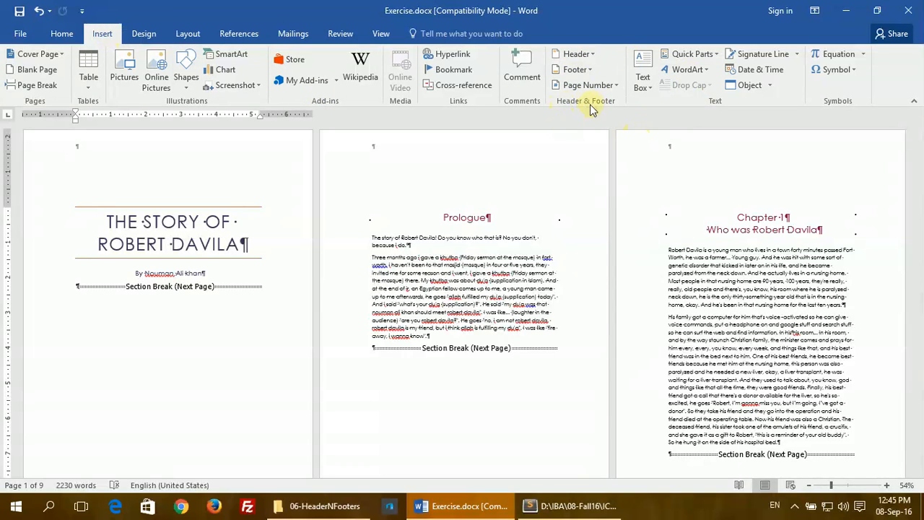
click(572, 56)
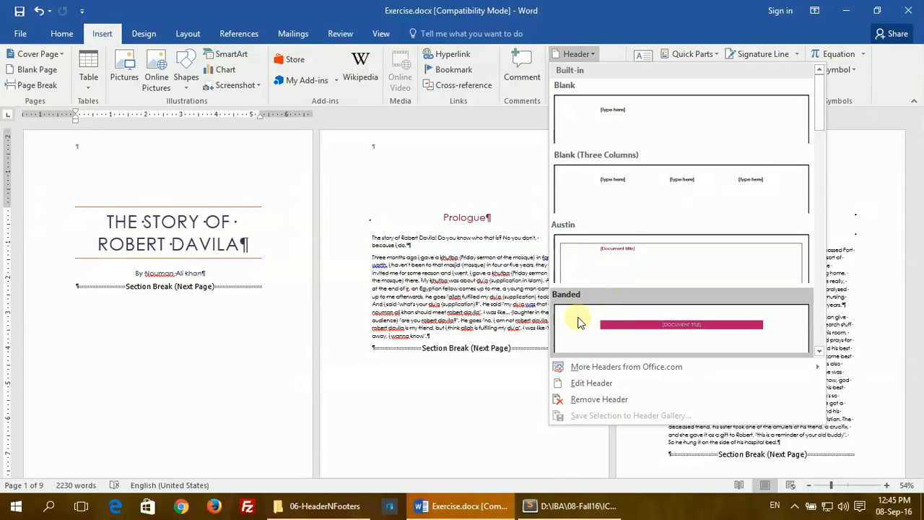
mouse_move(596, 371)
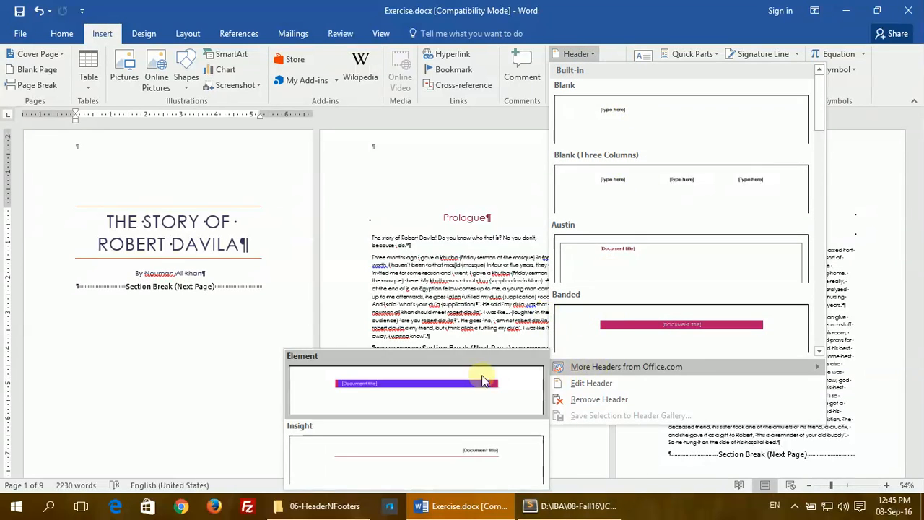
click(634, 118)
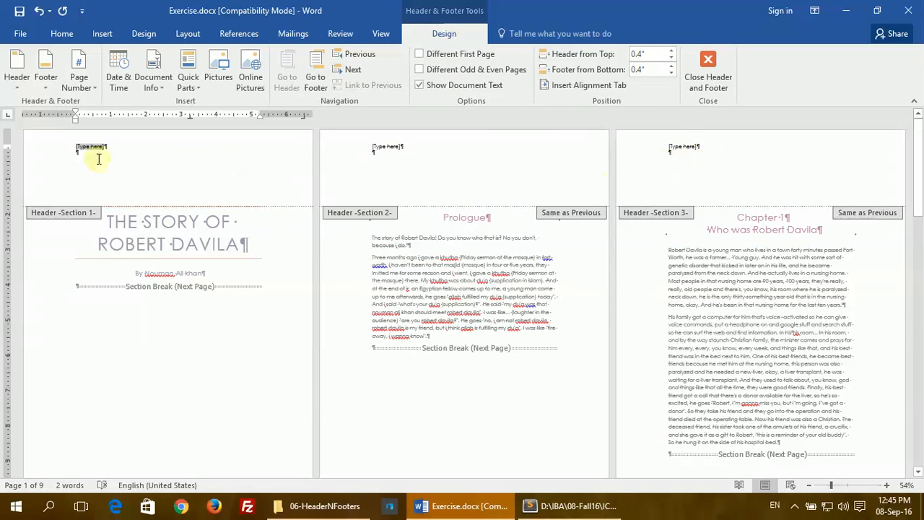
- Replace the section 1 header's placeholder with the text "My First Header in MS Word"
scroll(87, 151, up, 10)
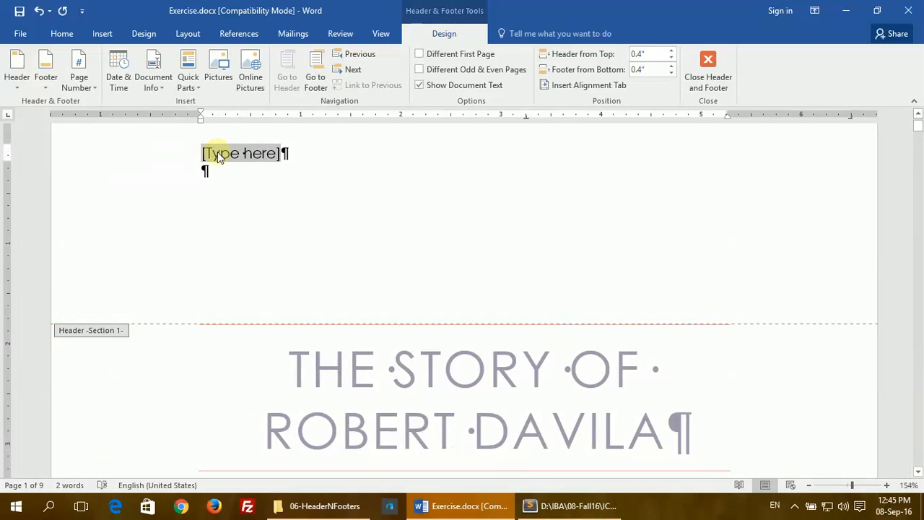
text(My Fi)
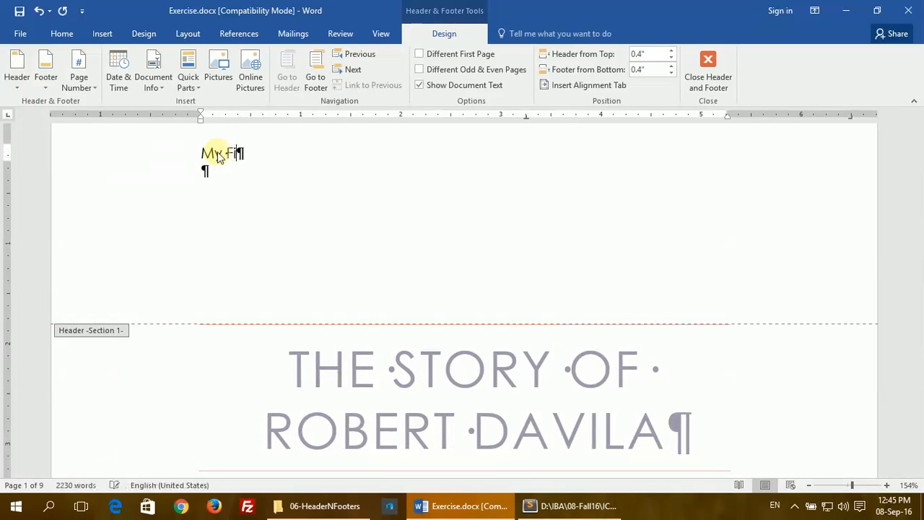
text(rst Header in )
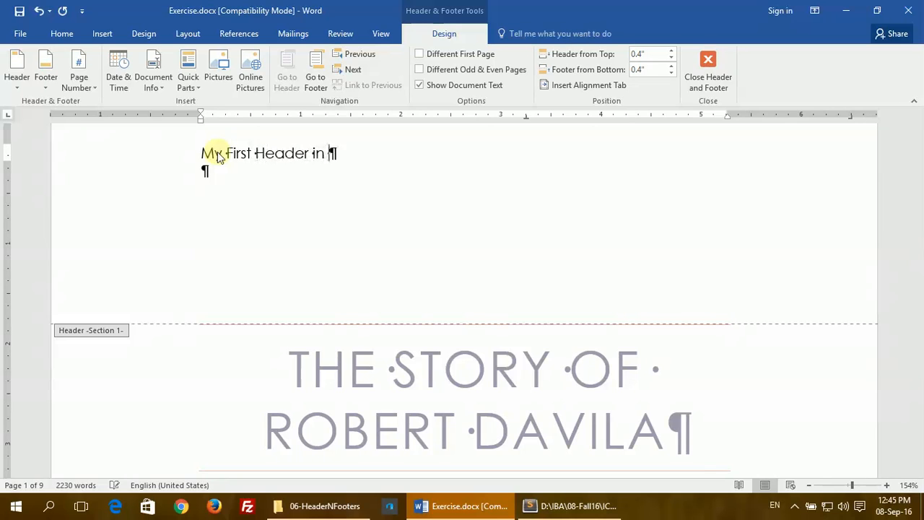
text(MS Word)
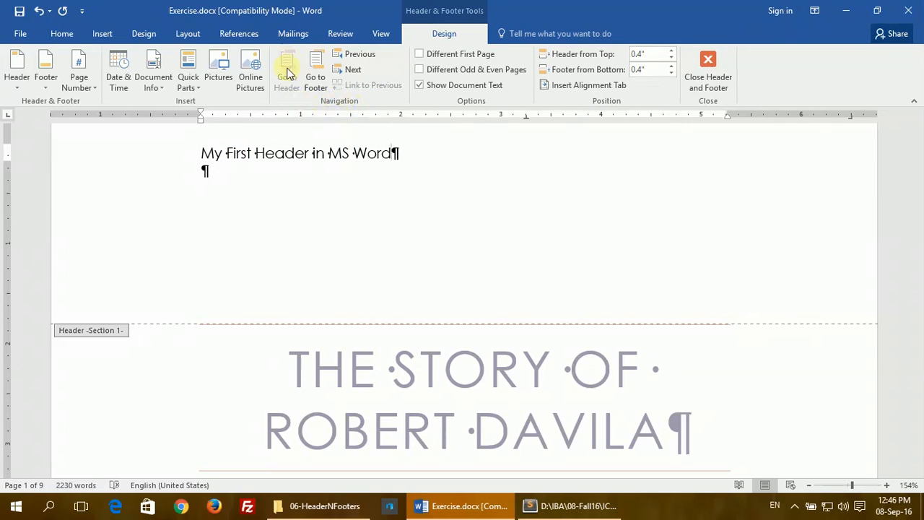
- Go to the section 1 footer and enter the text "My First Footer in MS Word"
click(315, 77)
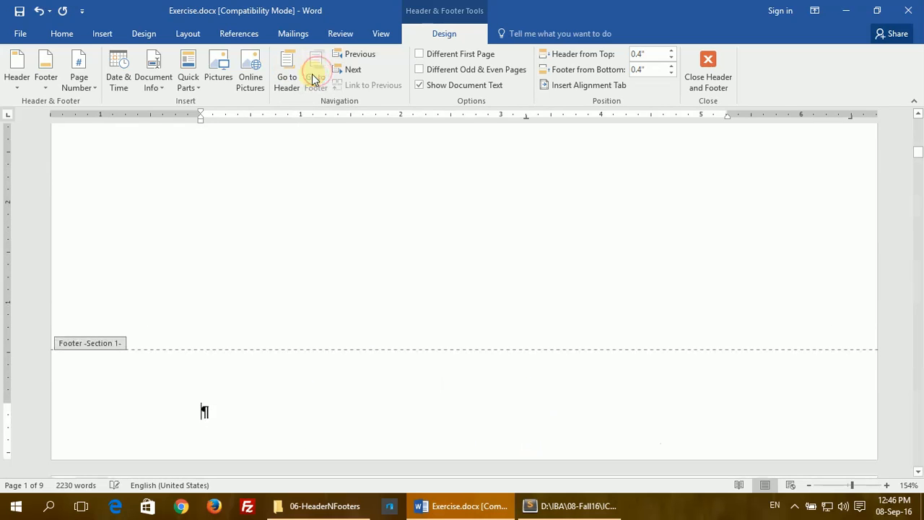
text(My )
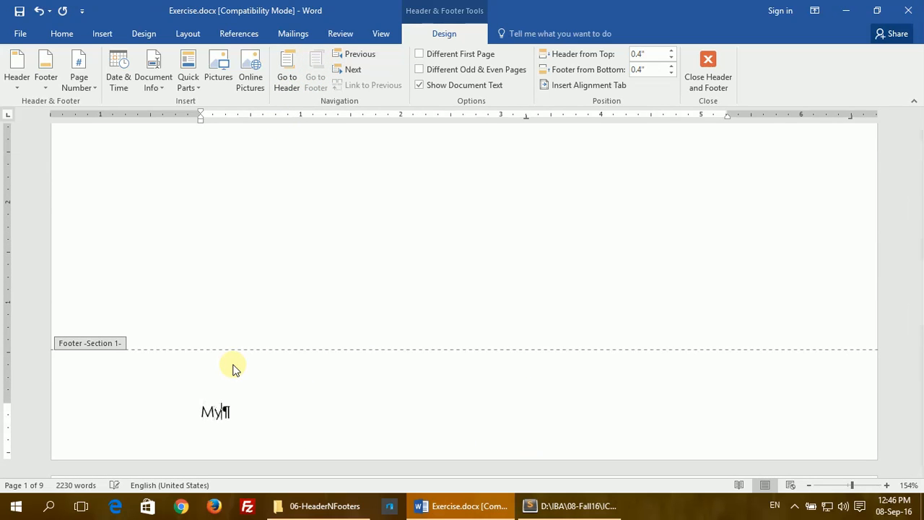
text(First Foo)
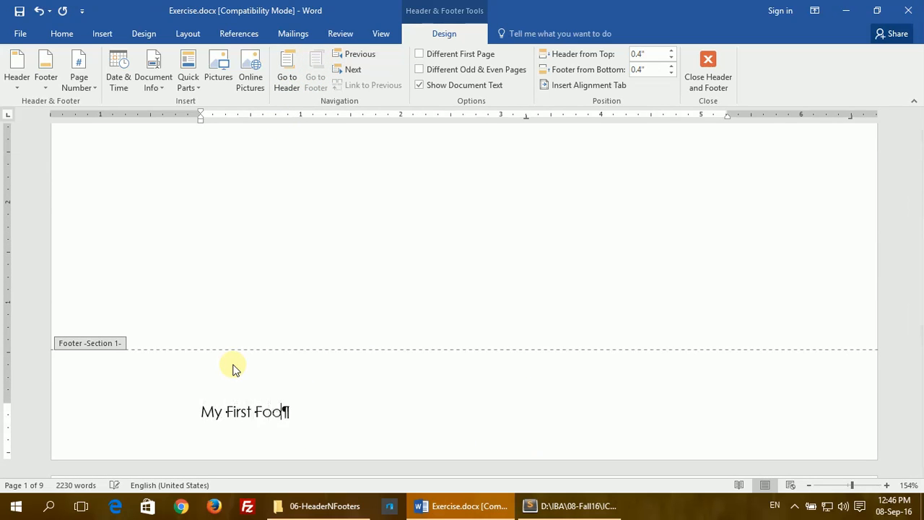
text(ter in MS Word)
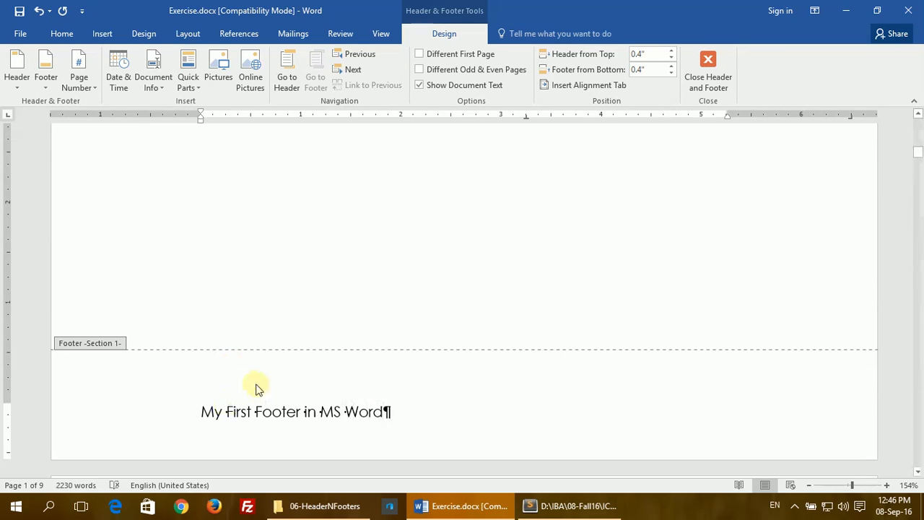
- Check the footers of sections 2 and 3, and return to the section 1 footer
click(353, 75)
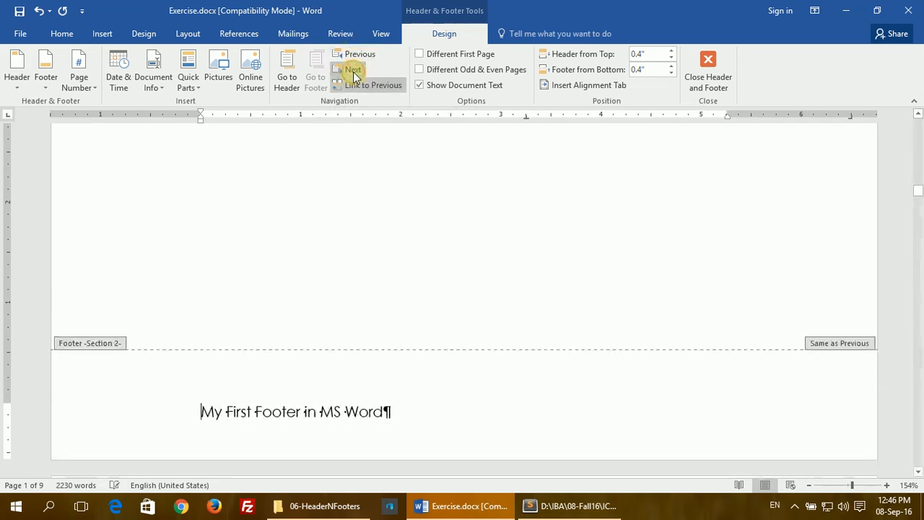
click(351, 69)
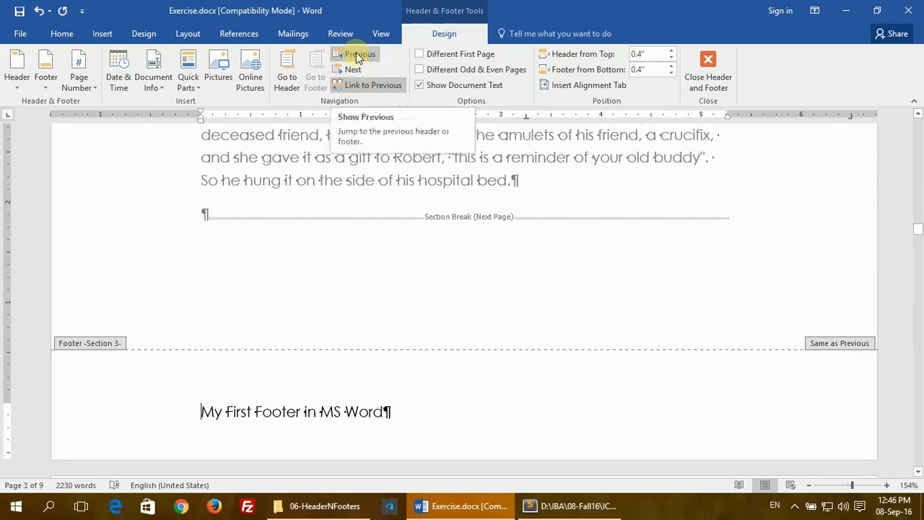
click(356, 56)
click(355, 56)
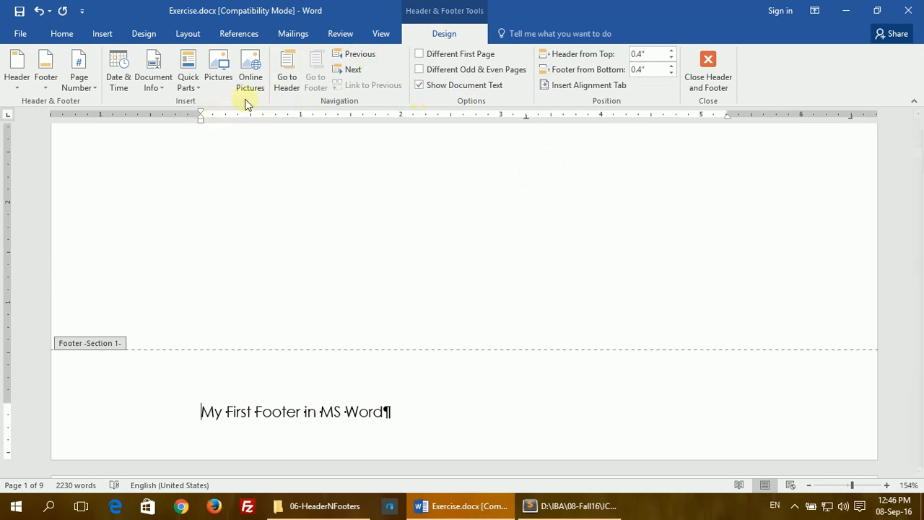
- Close header and footer editing and review the header and footer text across the document's pages
click(713, 81)
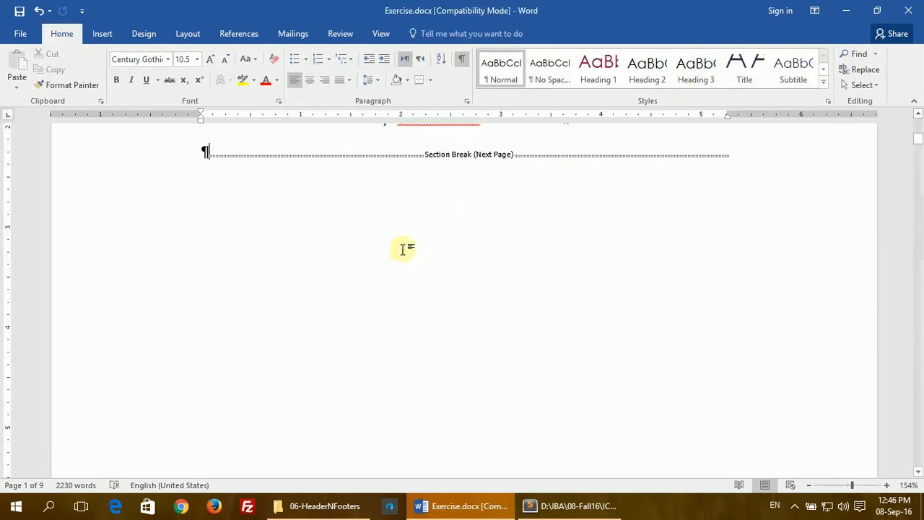
scroll(408, 248, down, 9)
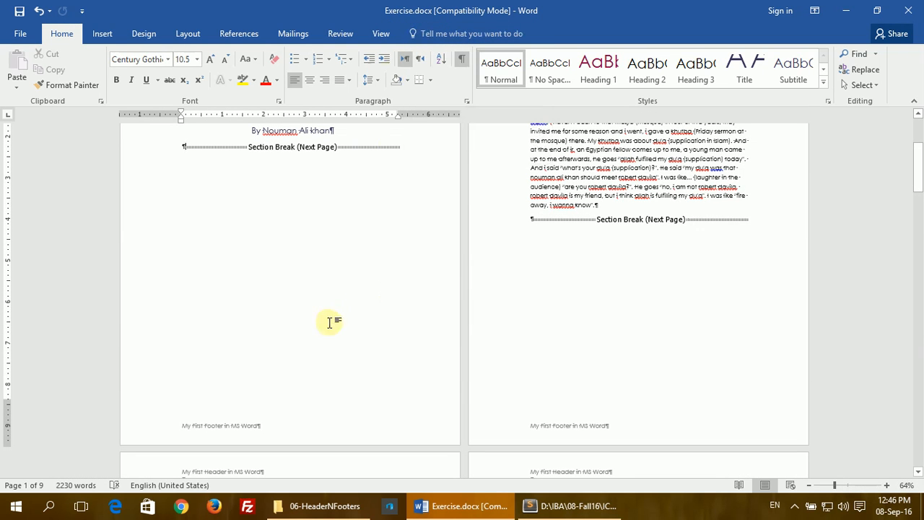
scroll(209, 368, down, 3)
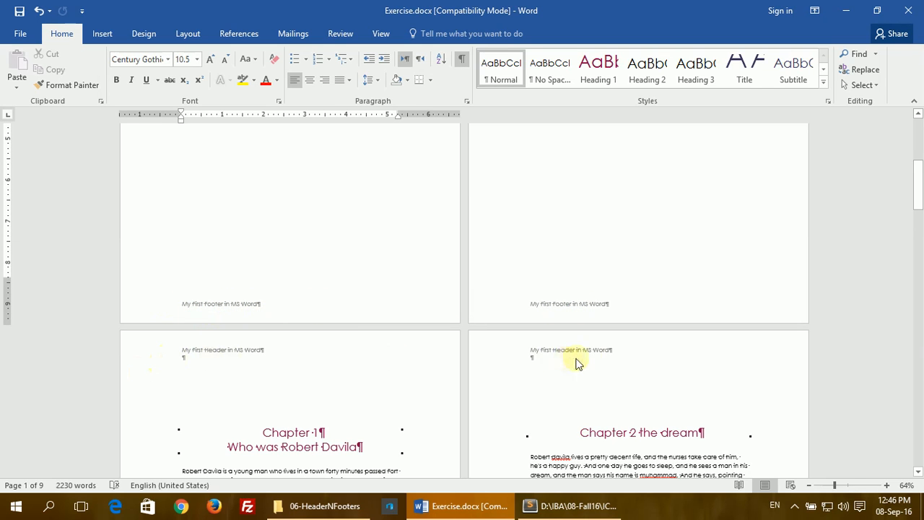
scroll(407, 355, down, 2)
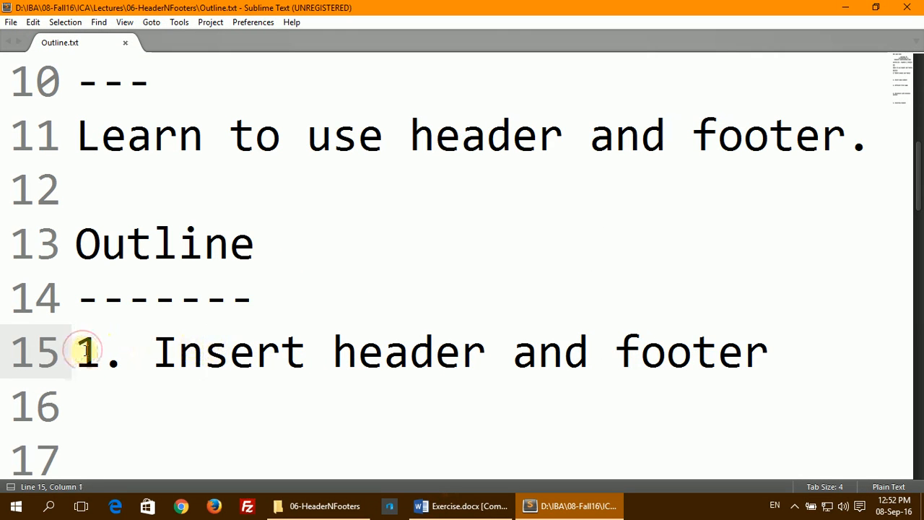
- Highlight the topics "Insert header and footer" and "Insert page numbers" in the lecture outline and switch to Exercise.docx in Word
drag(83, 350, 778, 351)
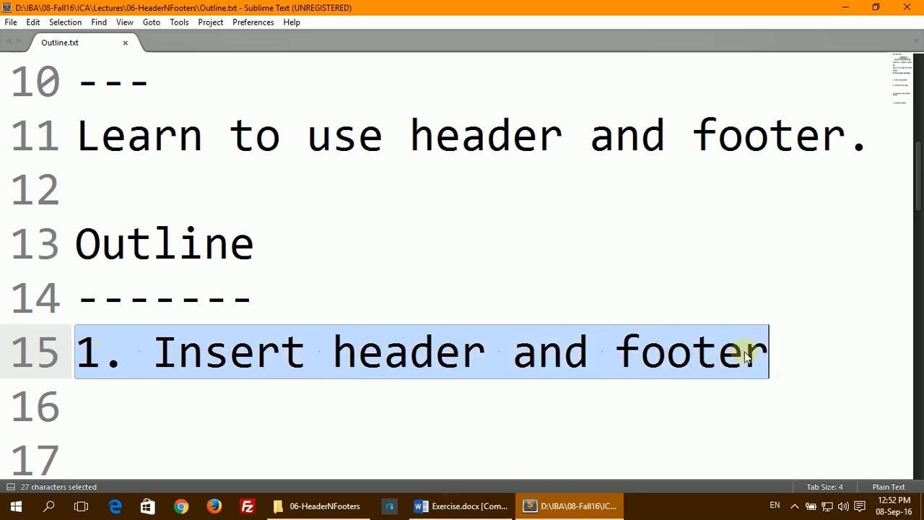
scroll(286, 339, down, 2)
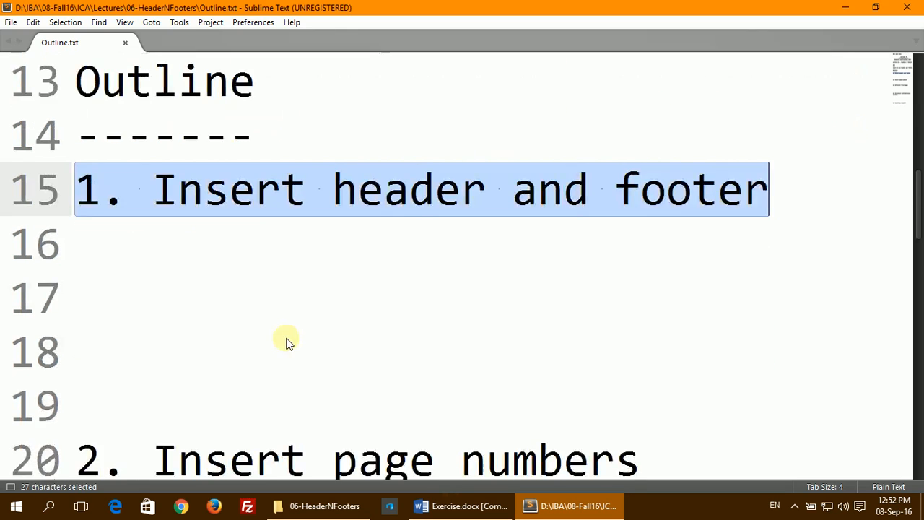
drag(152, 322, 671, 295)
click(462, 505)
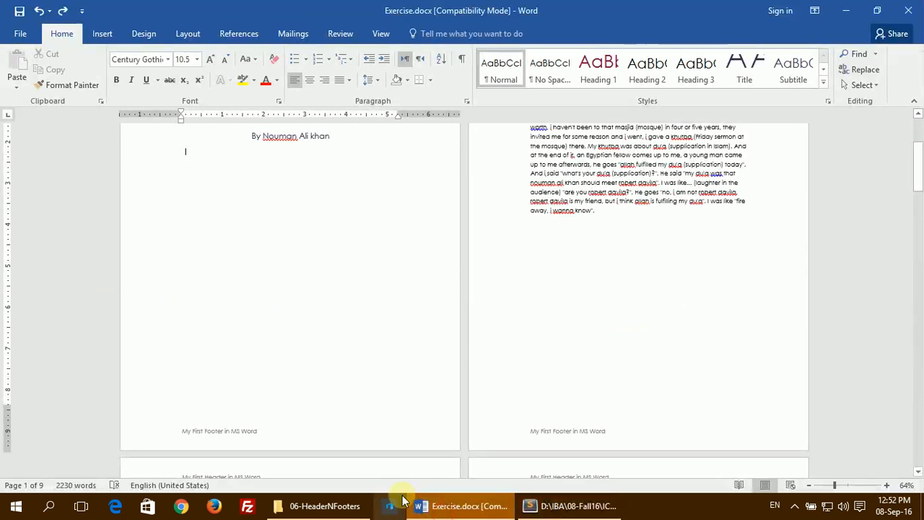
- Insert page numbers in the footer using the Plain Number 3 style from the Bottom of Page gallery
click(101, 34)
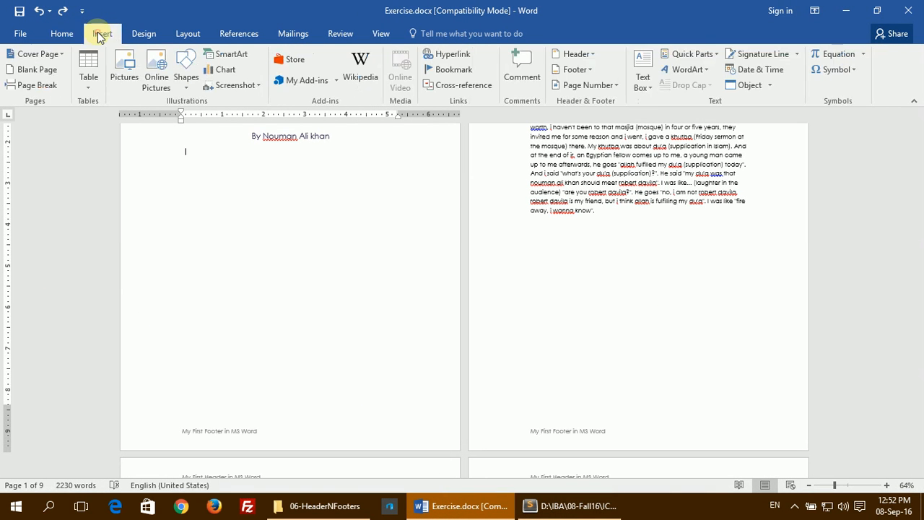
click(581, 86)
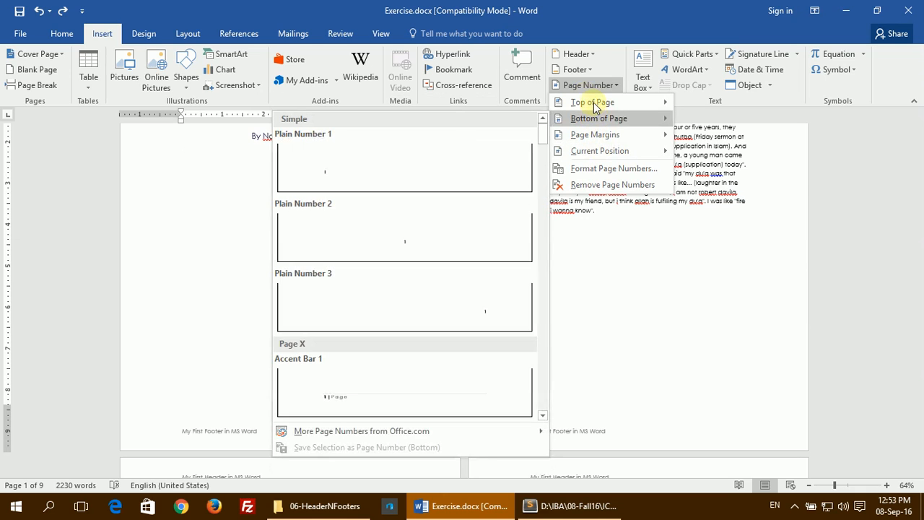
mouse_move(604, 117)
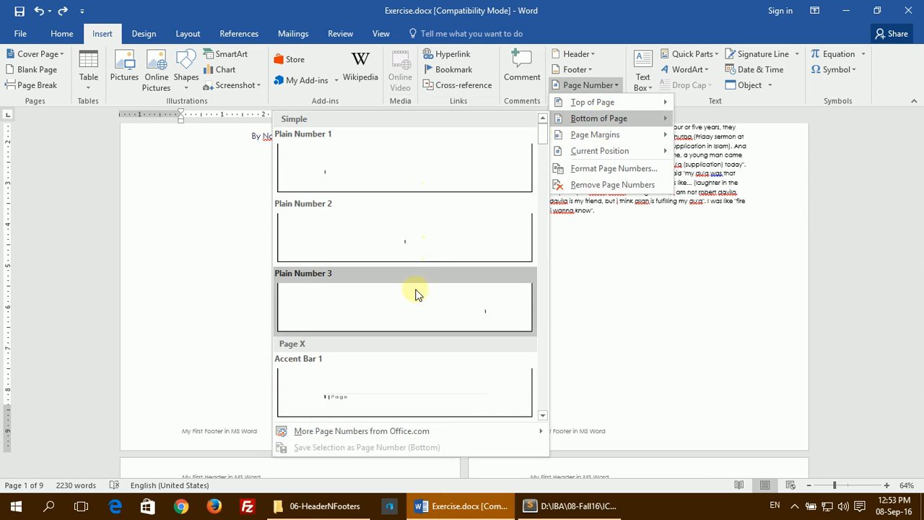
scroll(417, 300, down, 3)
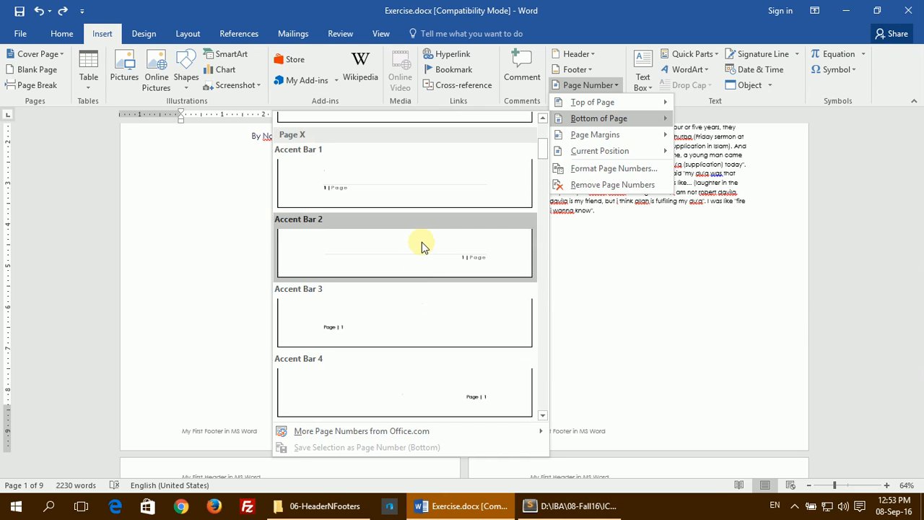
scroll(422, 247, up, 3)
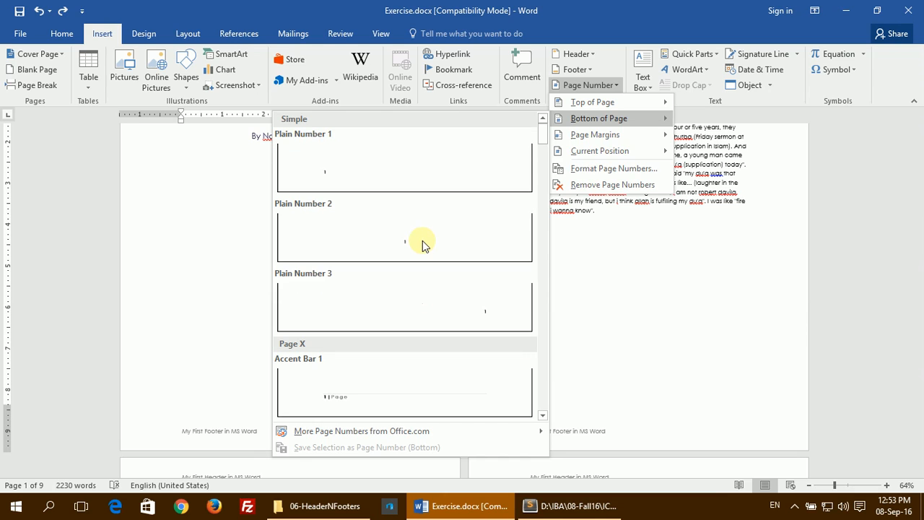
click(420, 311)
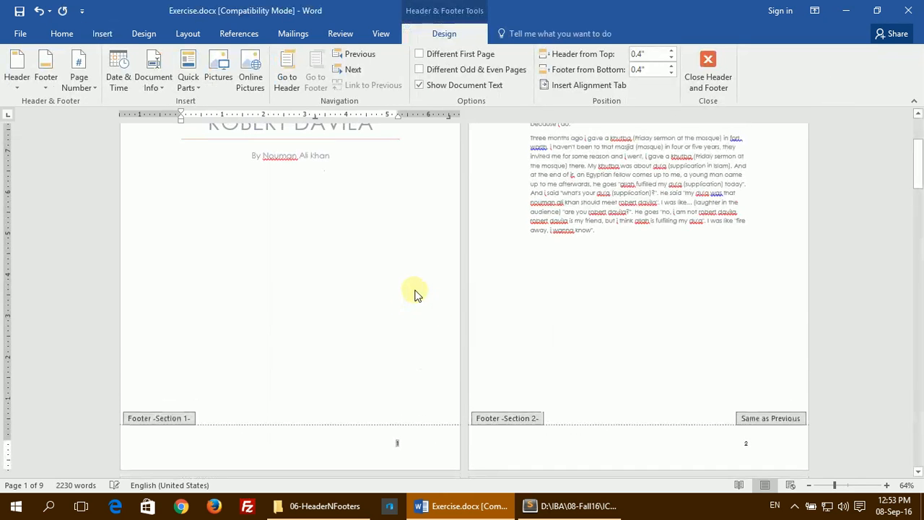
- Check the page numbers in the footers of sections 1 and 2 and on the following pages
scroll(421, 302, down, 1)
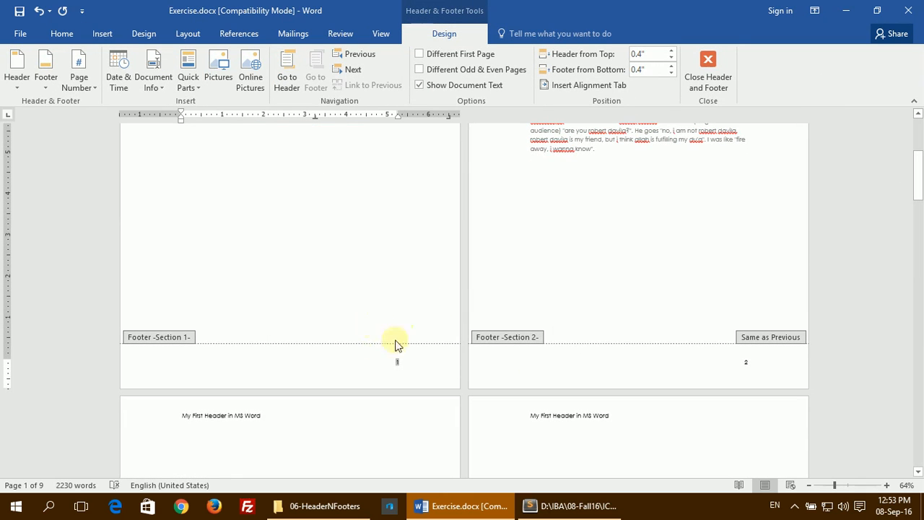
scroll(498, 361, down, 3)
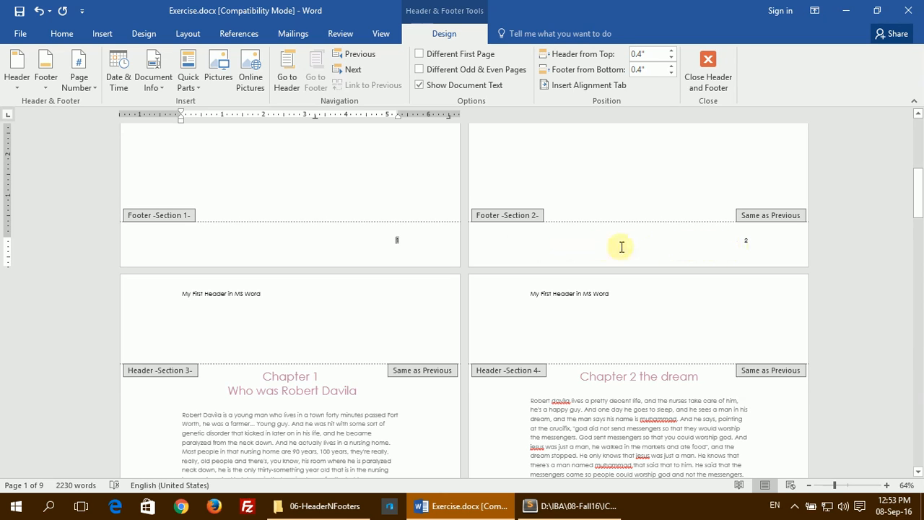
click(769, 243)
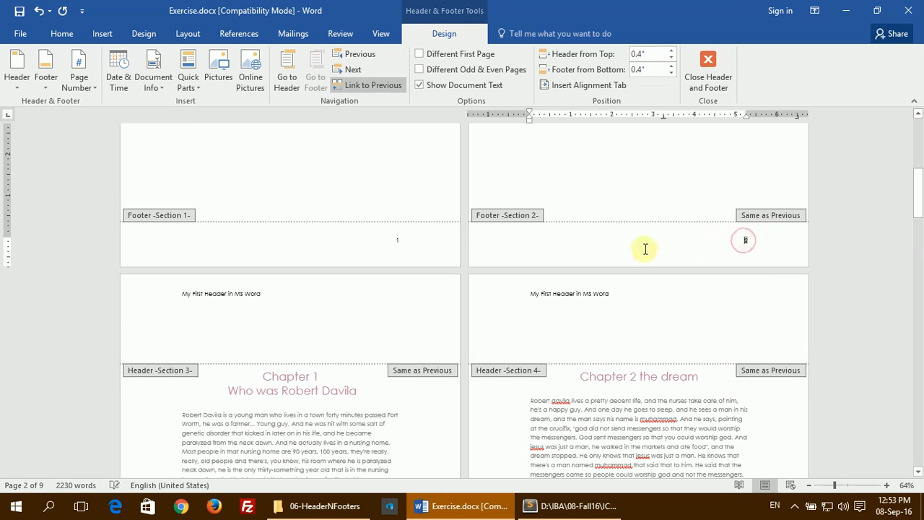
scroll(644, 252, down, 10)
scroll(645, 252, up, 10)
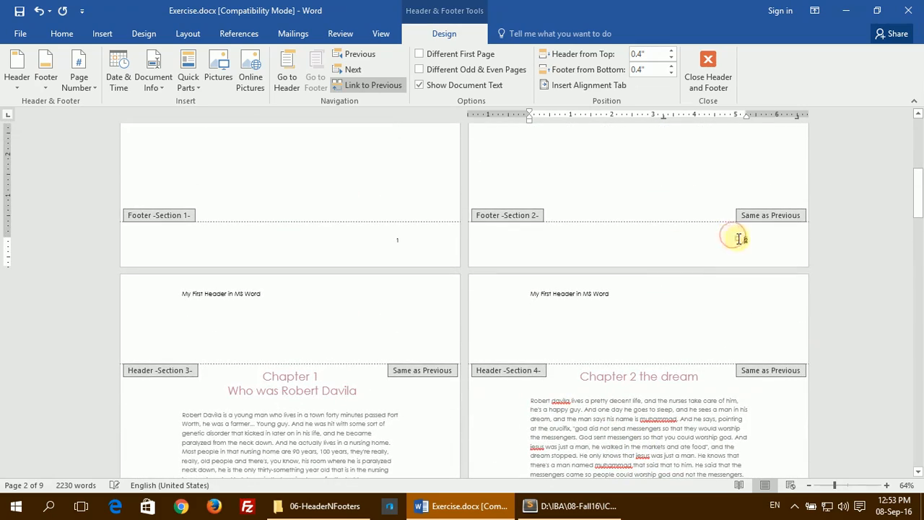
- Close header and footer editing and review the page numbers around the Prologue and Chapter 1 pages
click(699, 65)
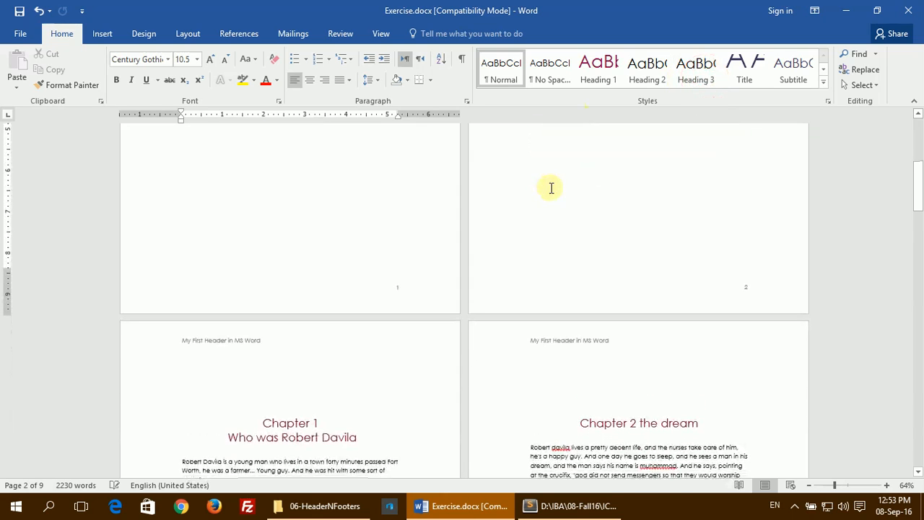
ctrl+scroll(706, 281, up, 4)
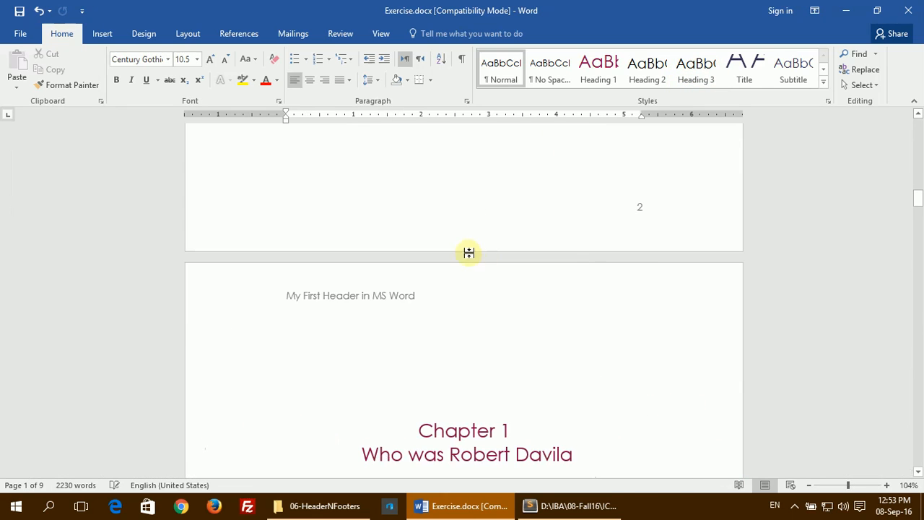
scroll(645, 217, down, 18)
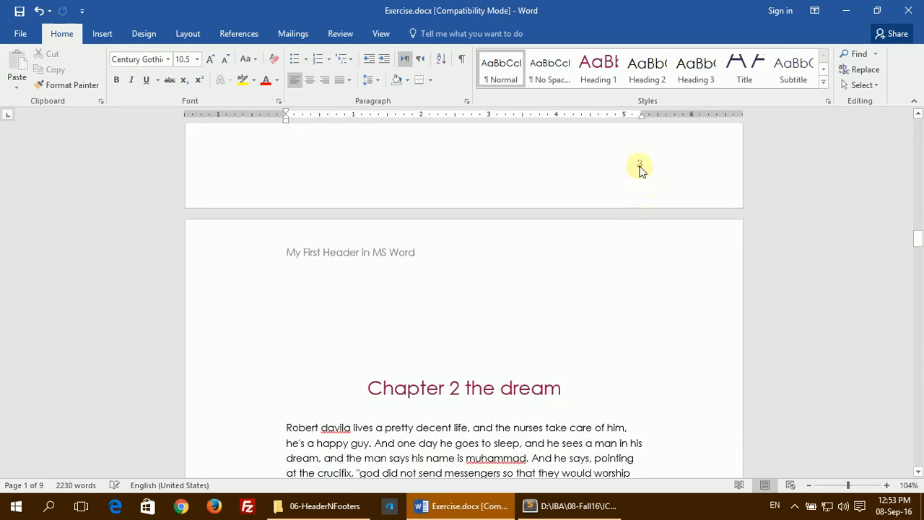
scroll(582, 192, up, 17)
scroll(582, 192, up, 18)
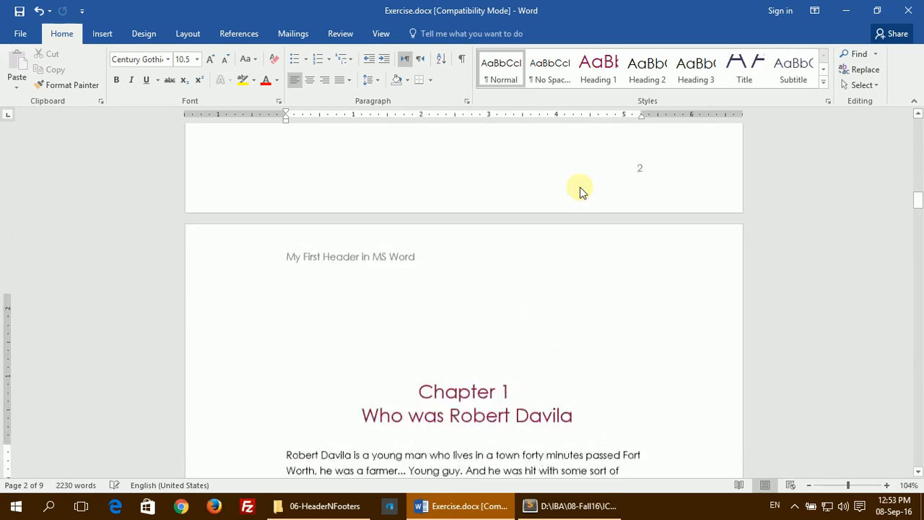
scroll(582, 188, up, 10)
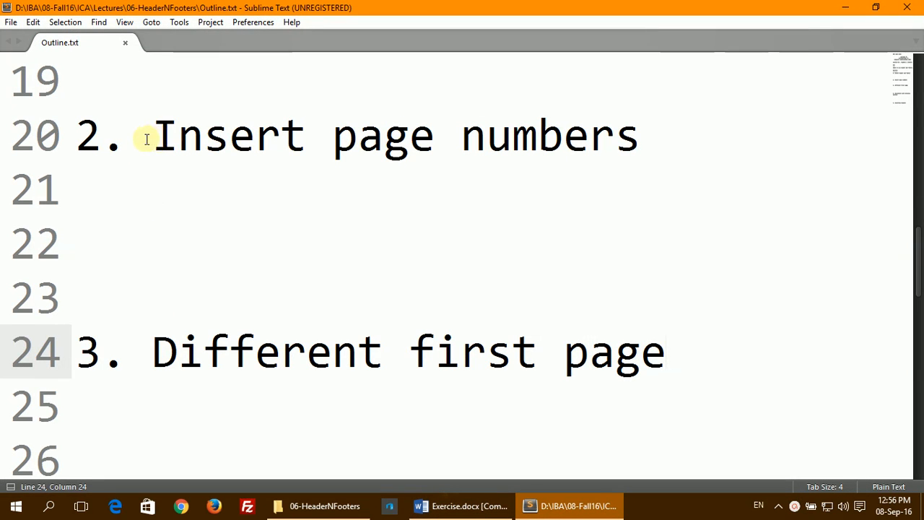
- Highlight the topics "Insert page numbers" and "Different first page" in the lecture outline and switch back to Exercise.docx in Word
drag(150, 140, 644, 143)
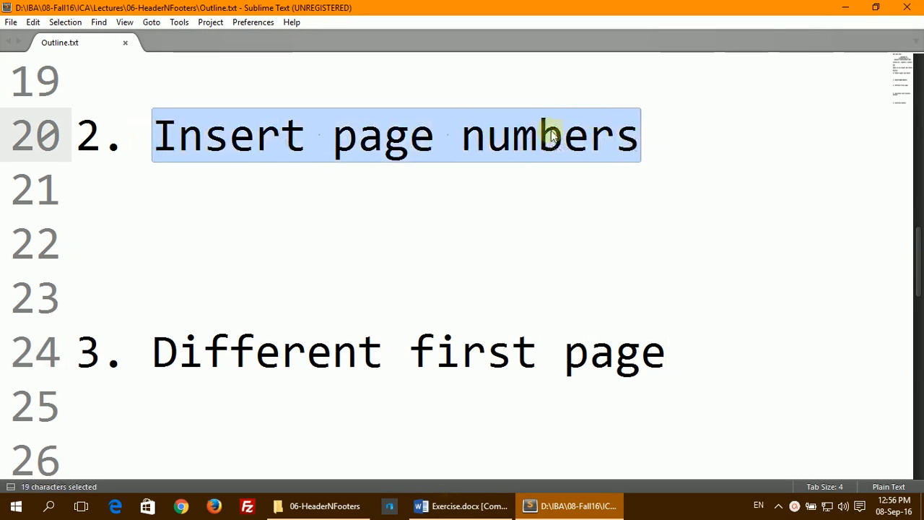
drag(151, 351, 667, 351)
click(466, 508)
- Examine the header text and page number on the title page of the document
scroll(281, 289, up, 4)
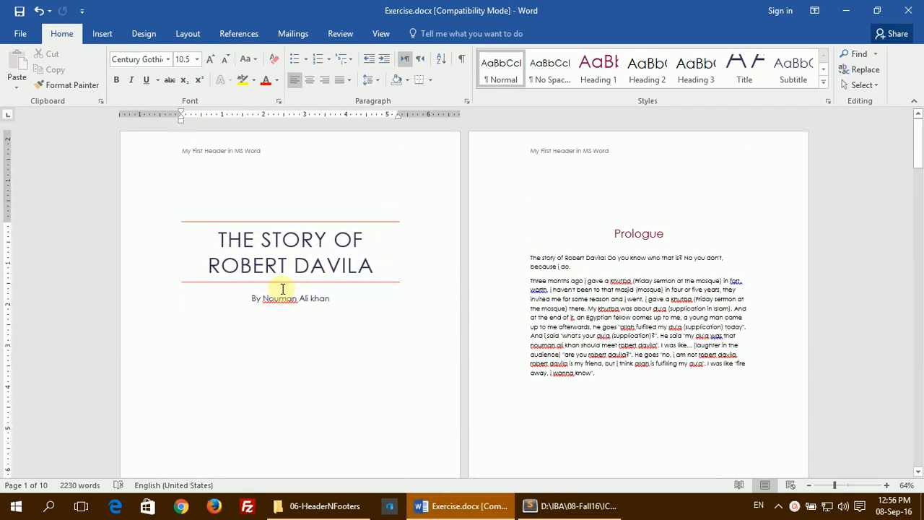
scroll(273, 293, down, 5)
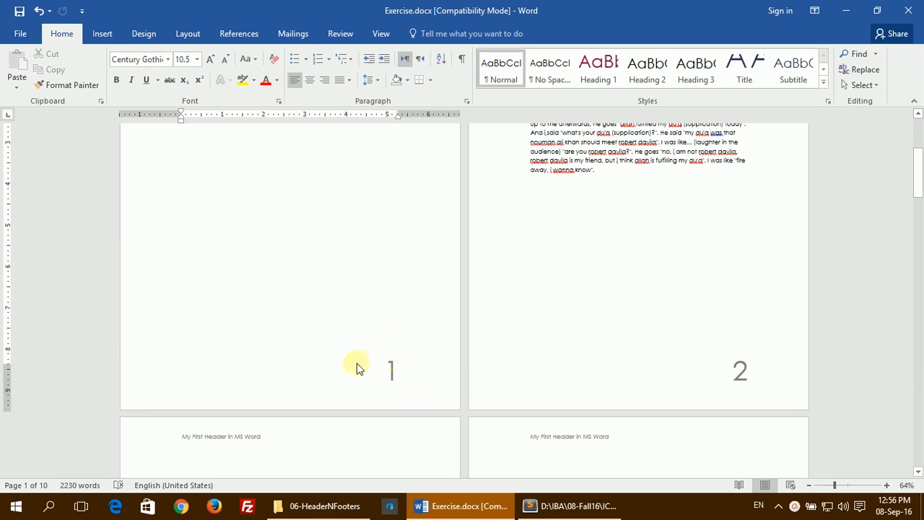
scroll(361, 367, up, 1)
scroll(361, 367, up, 4)
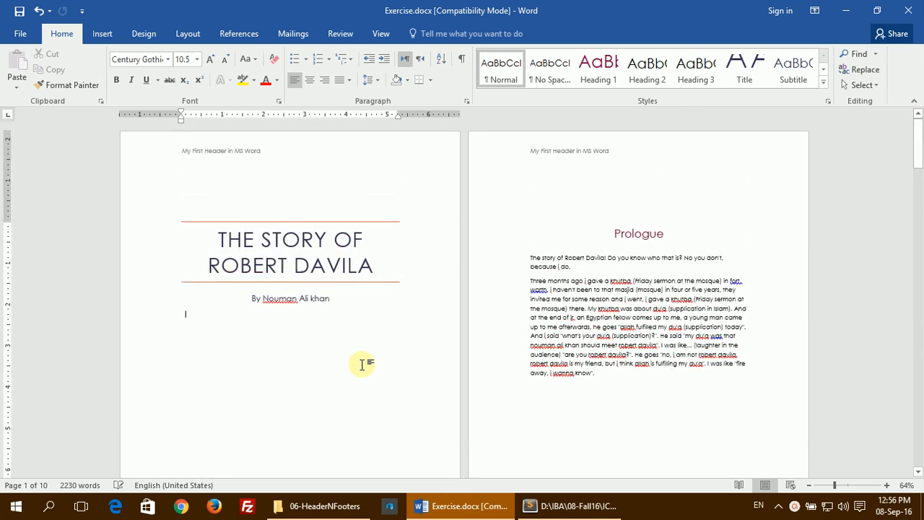
scroll(326, 333, down, 3)
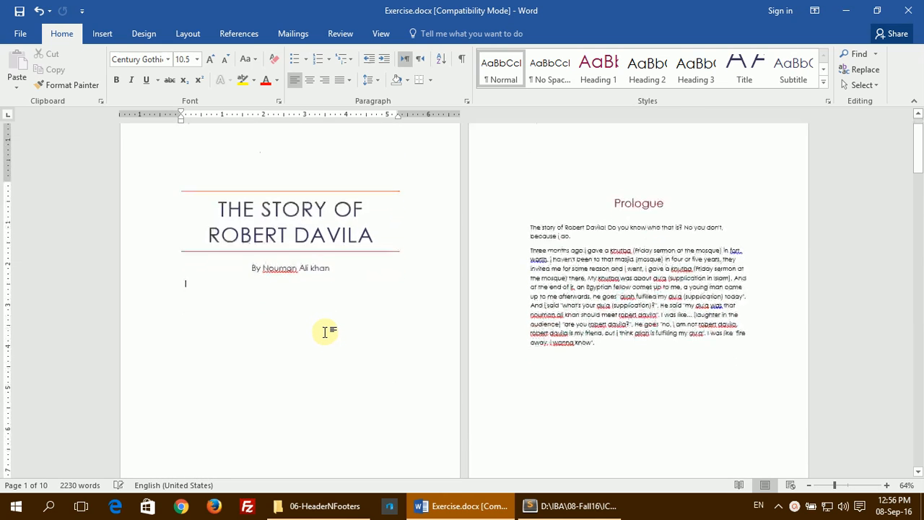
scroll(403, 374, down, 2)
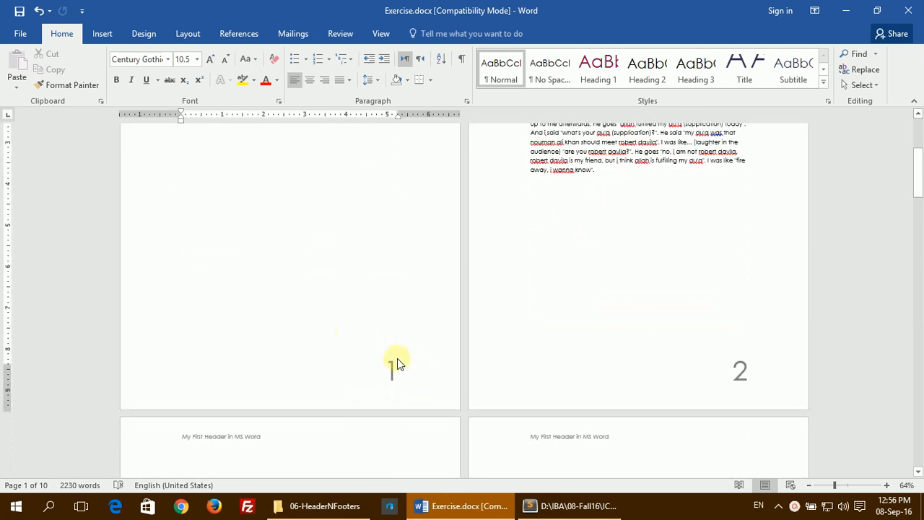
scroll(356, 329, up, 5)
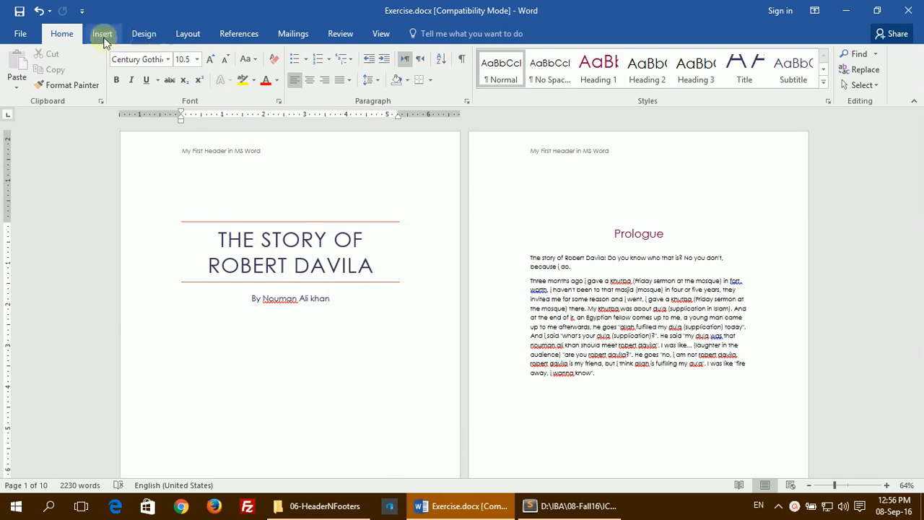
- Open the section 1 footer for editing and enable the Different First Page option
scroll(309, 327, down, 1)
scroll(308, 327, down, 6)
double_click(404, 350)
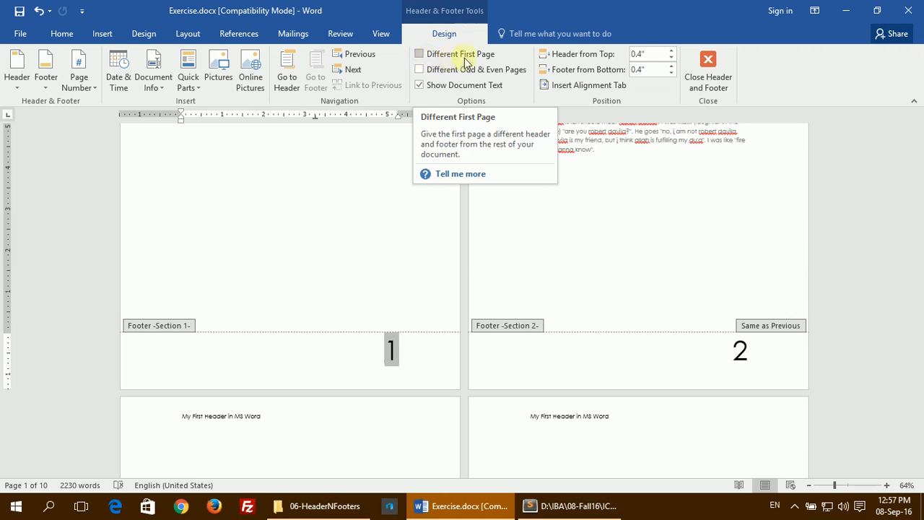
click(435, 57)
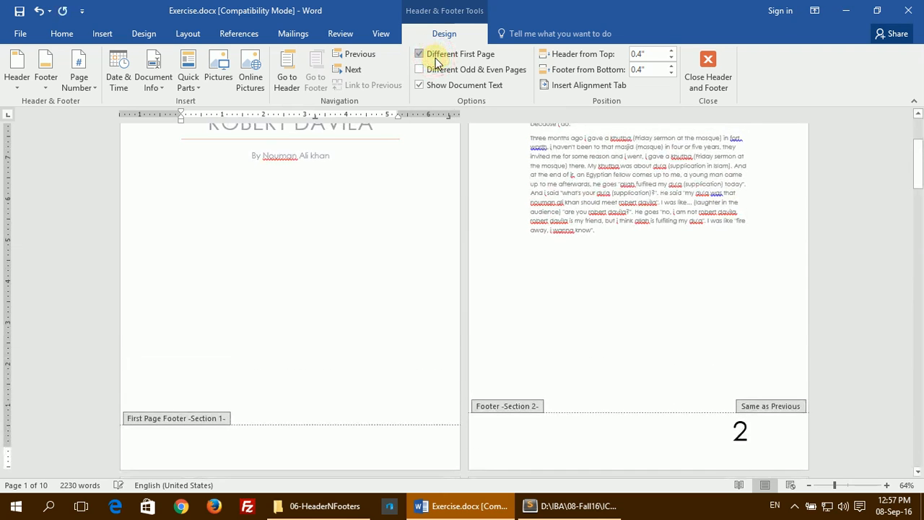
- Compare the first page header and footer of section 1 with those of the following sections
scroll(346, 230, down, 3)
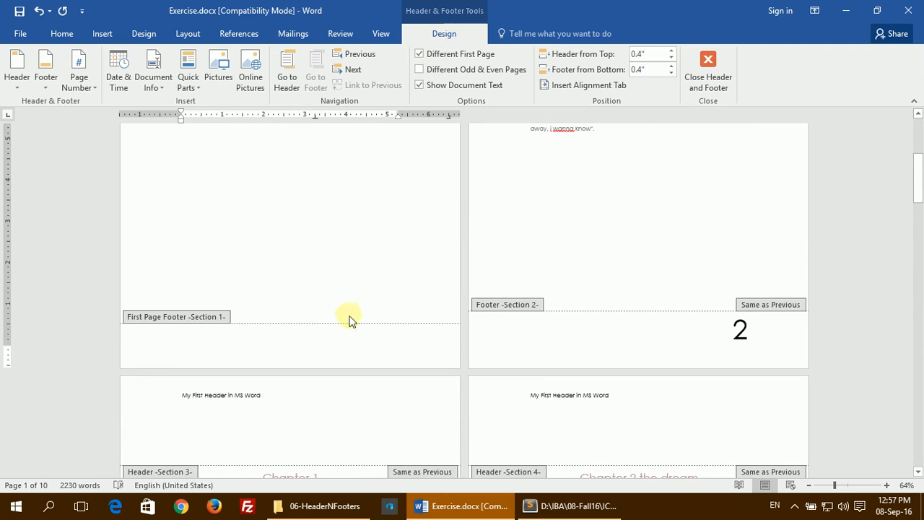
scroll(200, 243, up, 8)
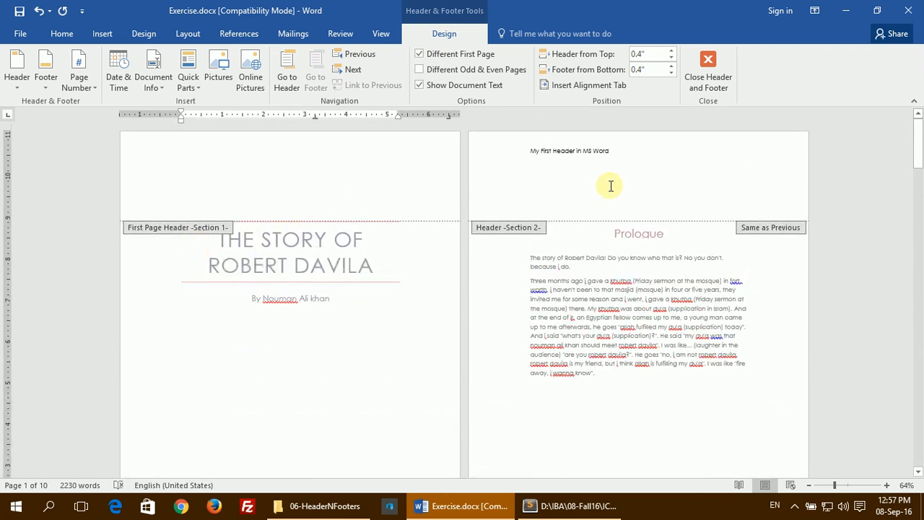
scroll(558, 170, down, 12)
scroll(310, 289, up, 12)
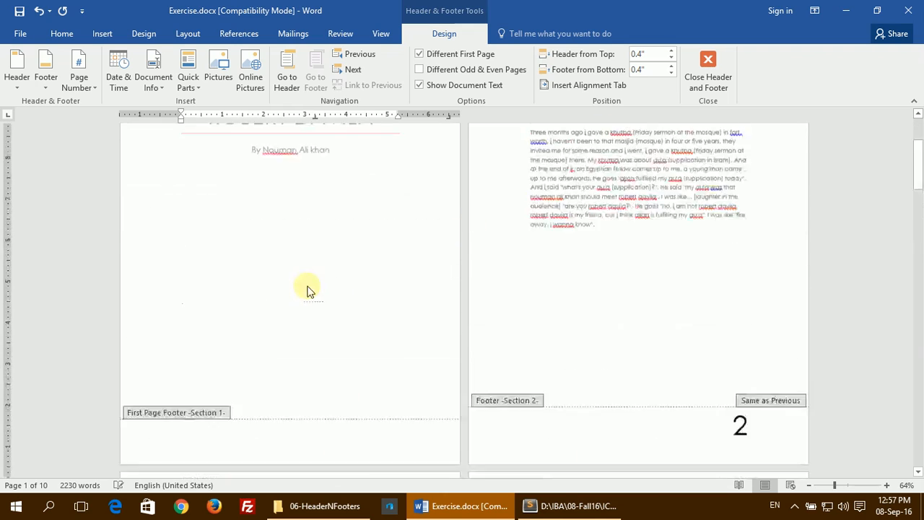
scroll(279, 175, down, 10)
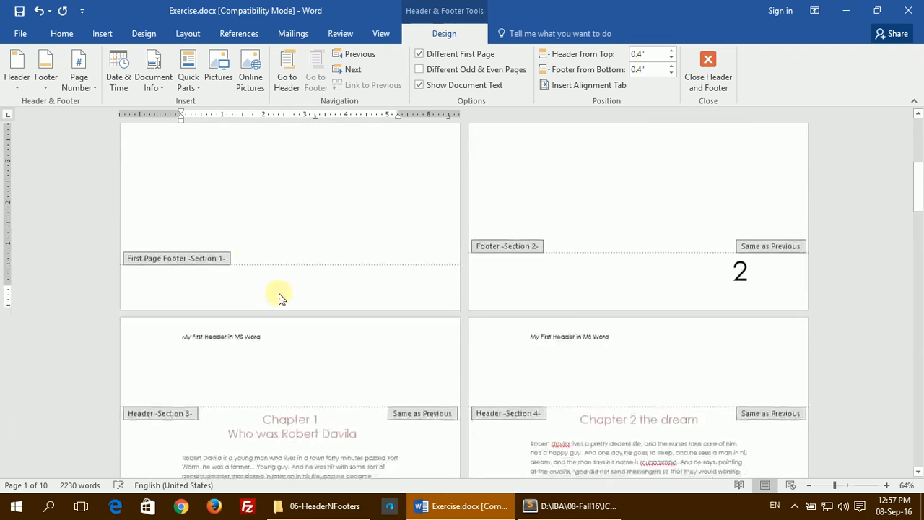
click(285, 278)
scroll(365, 237, up, 10)
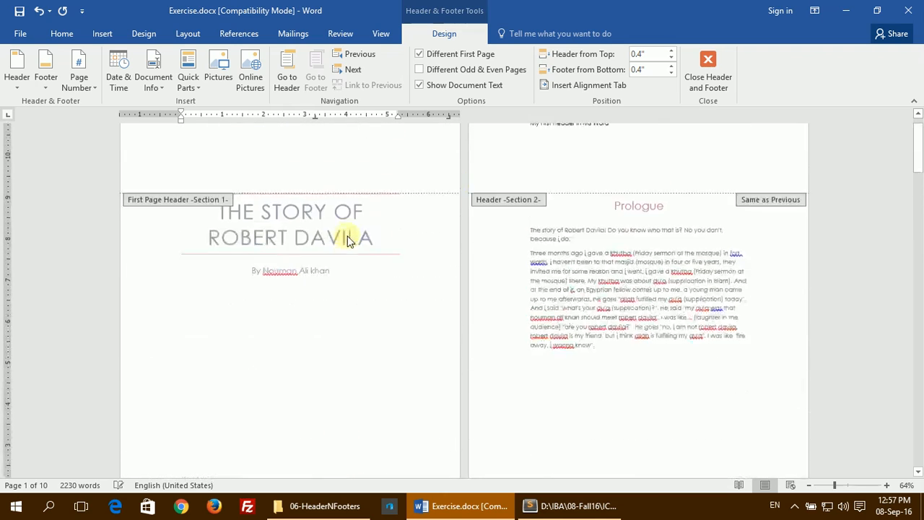
- Close header and footer editing and review the title page's header and footer areas against the following pages
click(715, 69)
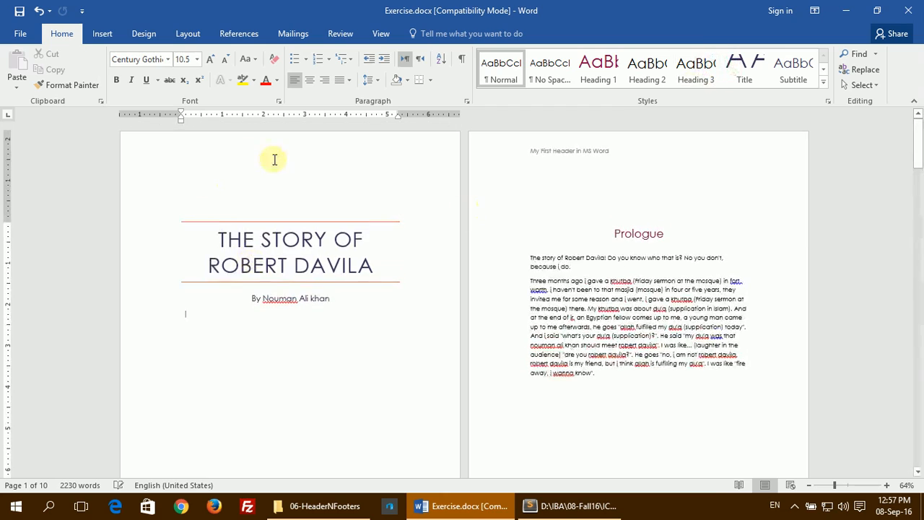
scroll(289, 220, down, 3)
scroll(458, 253, down, 3)
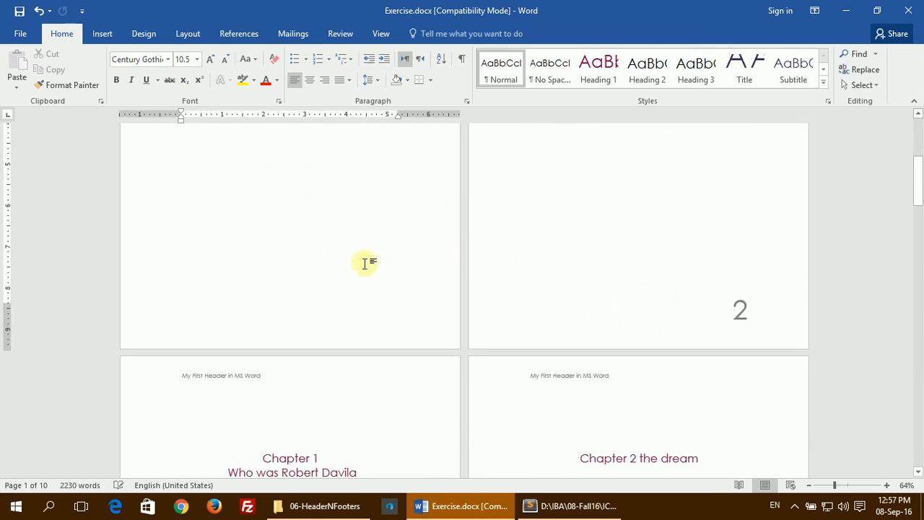
scroll(368, 264, up, 7)
scroll(371, 263, down, 7)
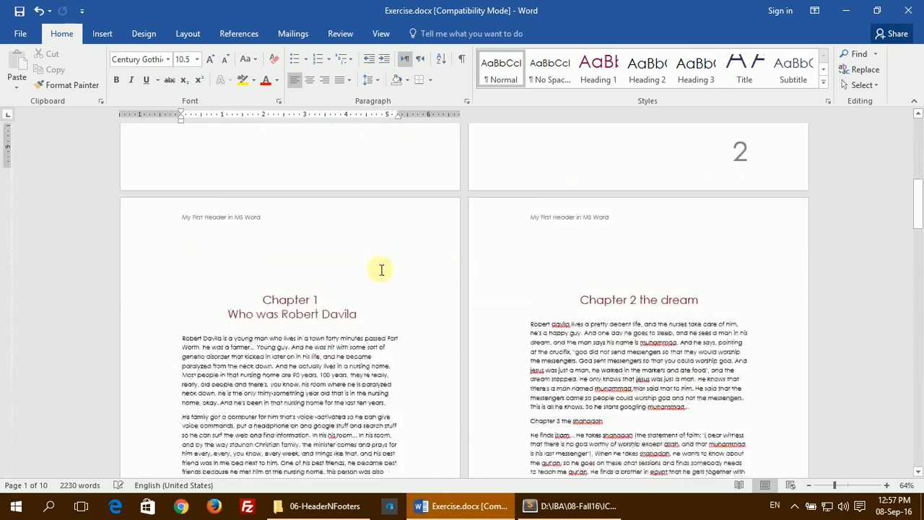
- Review the headers and page numbers across the document's pages with several pages displayed side by side
ctrl+scroll(383, 268, down, 3)
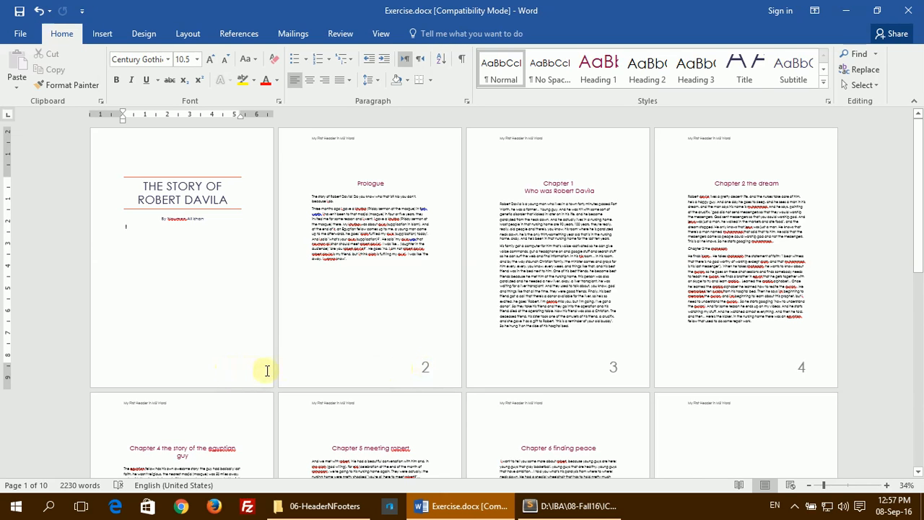
scroll(649, 367, down, 3)
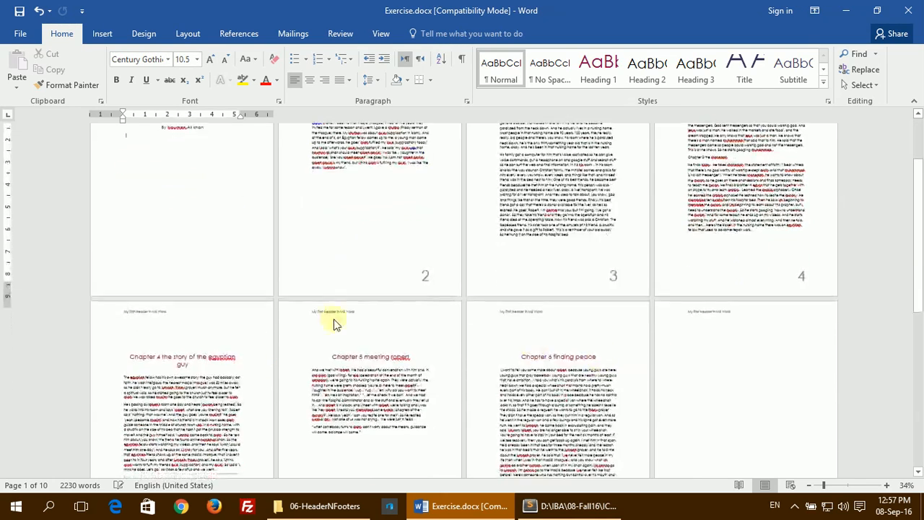
scroll(303, 318, up, 3)
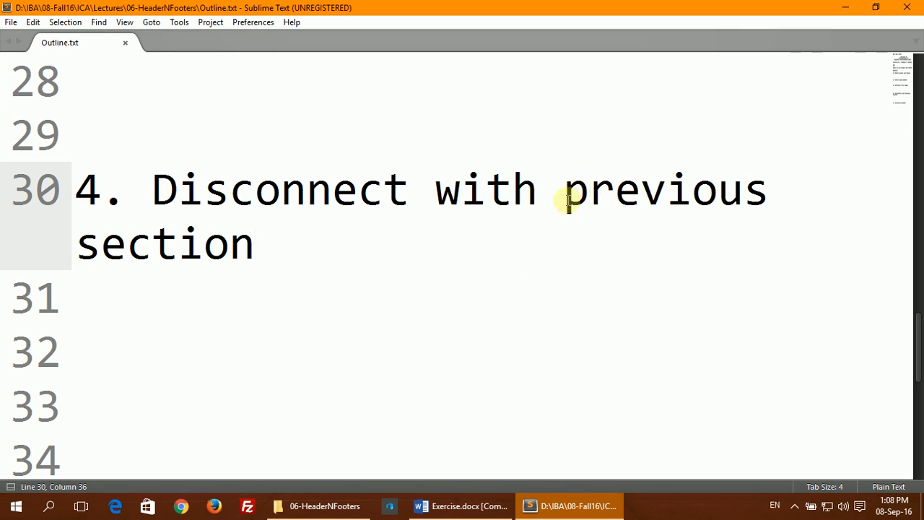
- Switch to Exercise.docx in Word and disconnect the section 3 header on the Prologue page from the previous section
click(473, 505)
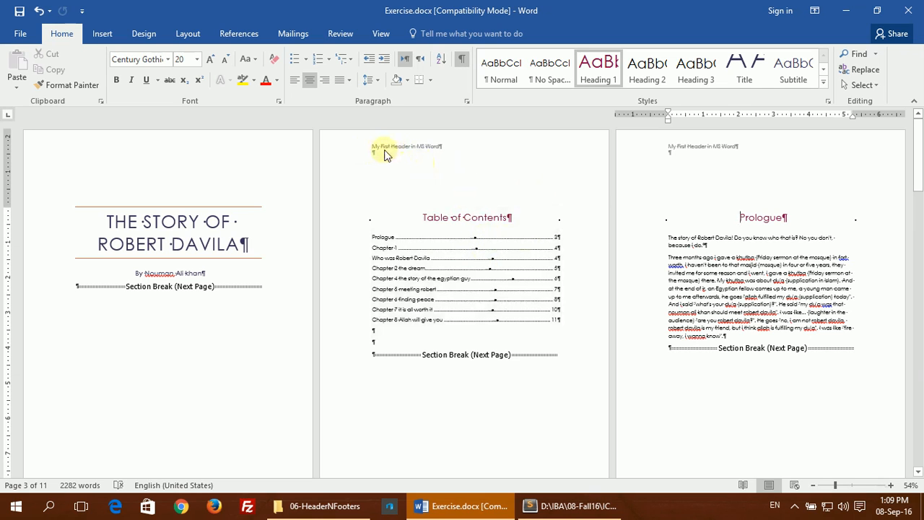
double_click(785, 150)
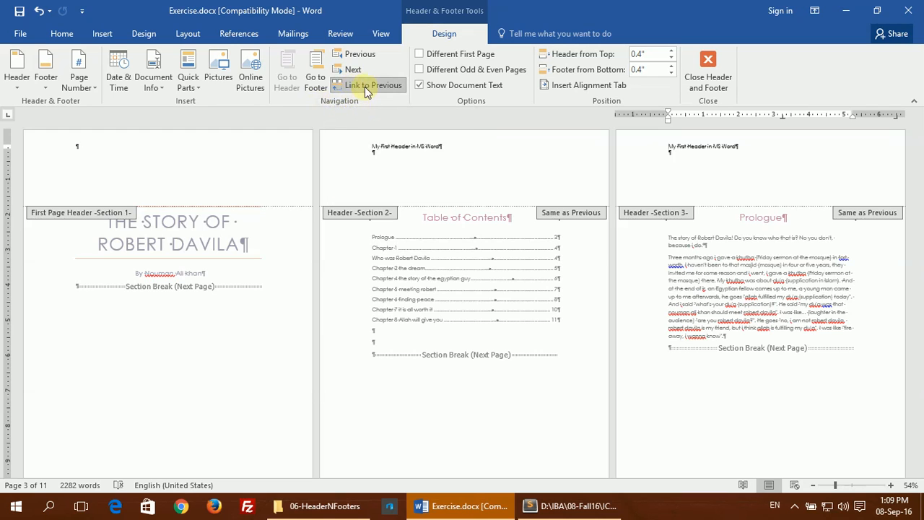
click(365, 87)
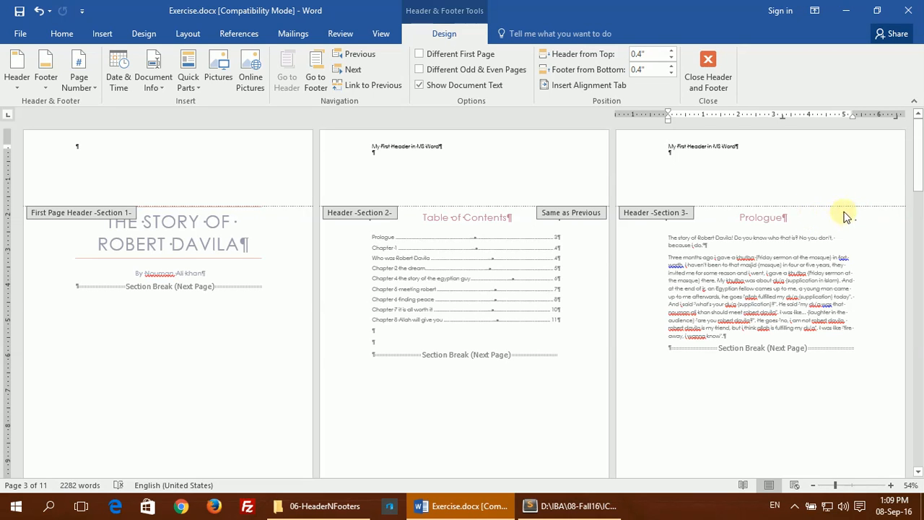
scroll(801, 209, down, 5)
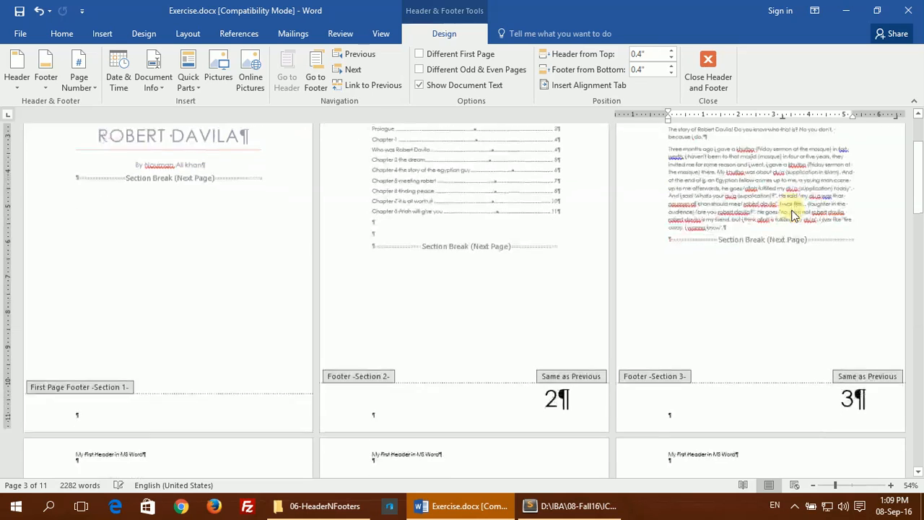
scroll(794, 213, down, 2)
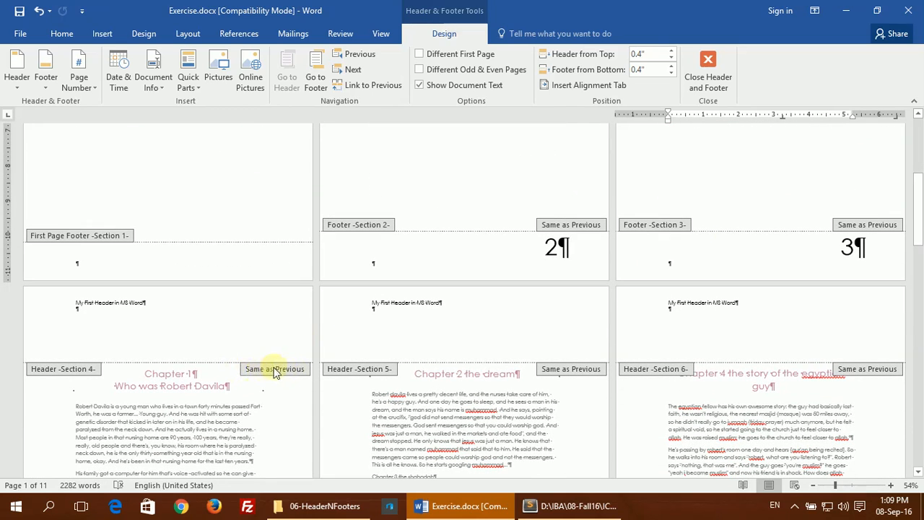
scroll(546, 343, down, 1)
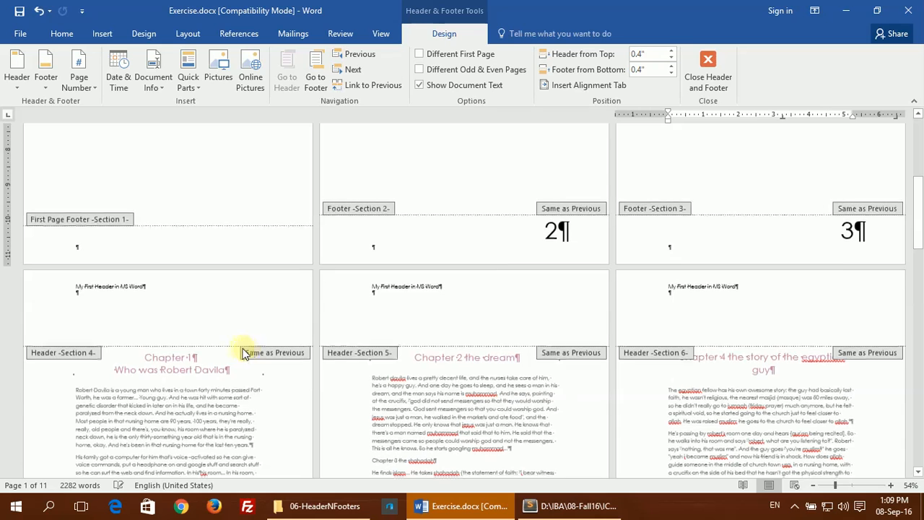
scroll(642, 354, up, 7)
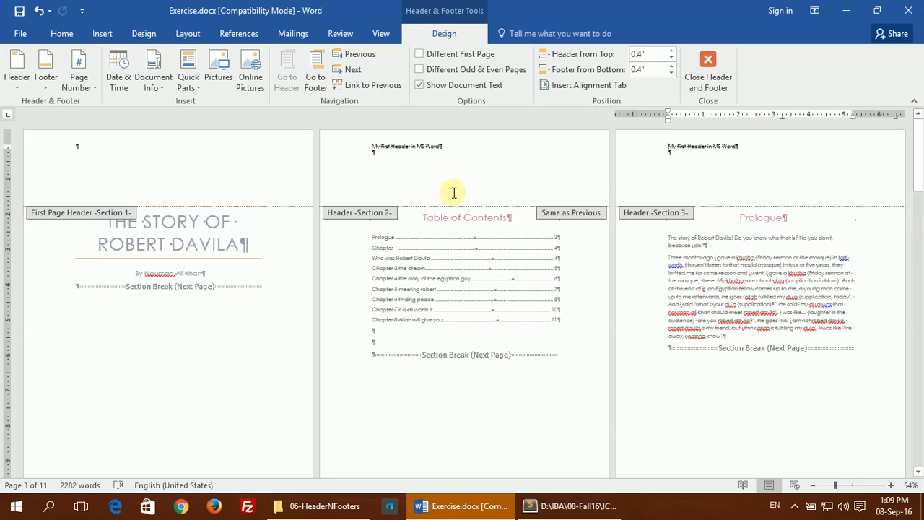
- Replace the section 2 header text on the table of contents page with "Table of Contents"
click(400, 146)
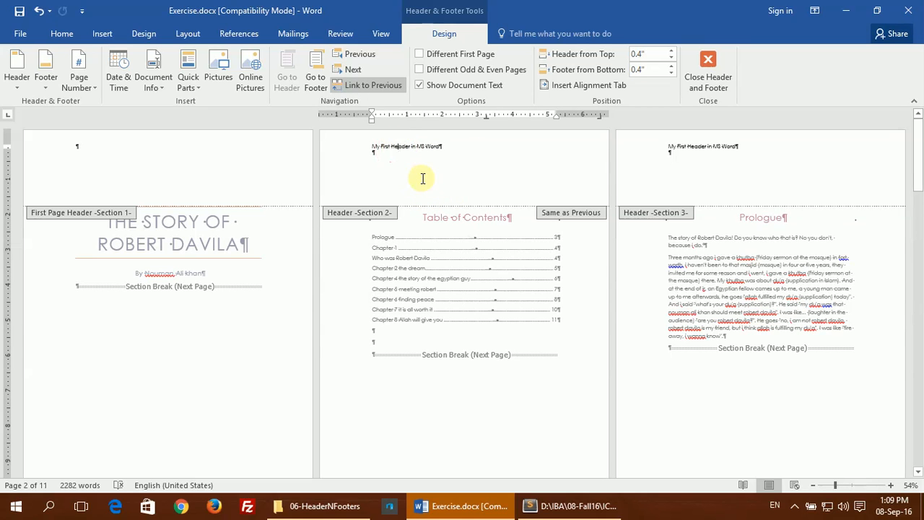
scroll(409, 172, up, 6)
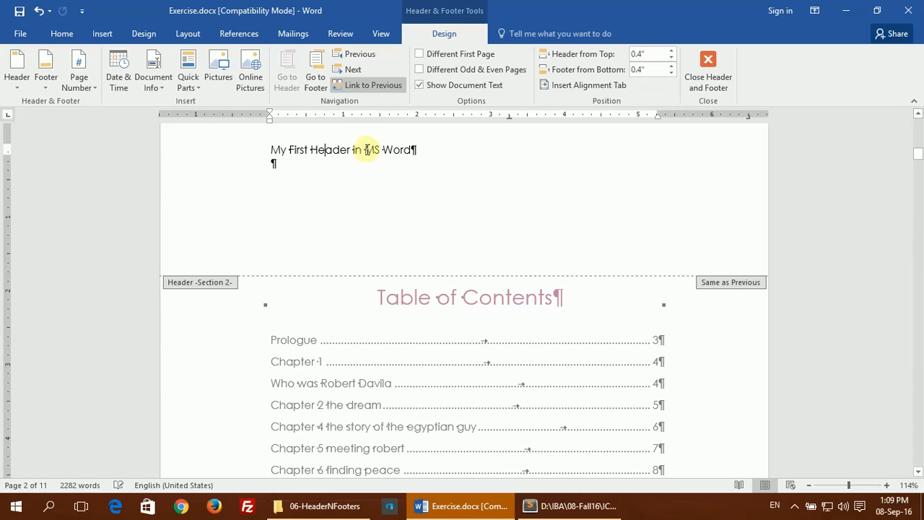
double_click(297, 149)
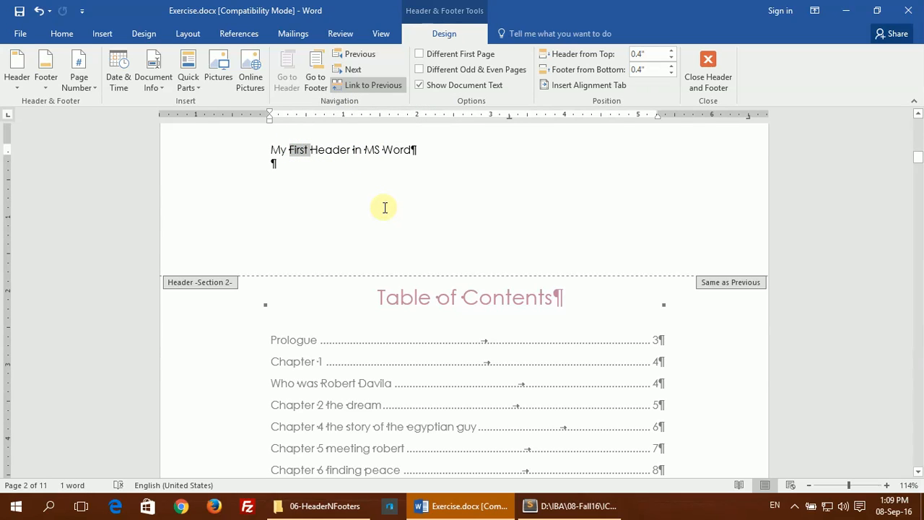
key(Home)
key(shift+Right)
key(shift+Right)
key(shift+Right)
key(shift+Right)
key(shift+Right)
key(shift+Right)
key(shift+Right)
key(shift+Right)
key(shift+Right)
key(shift+Right)
key(shift+Right)
key(shift+Right)
key(shift+Right)
key(shift+Right)
key(shift+Right)
key(shift+Right)
key(shift+Right)
key(shift+Right)
key(shift+Right)
key(shift+Right)
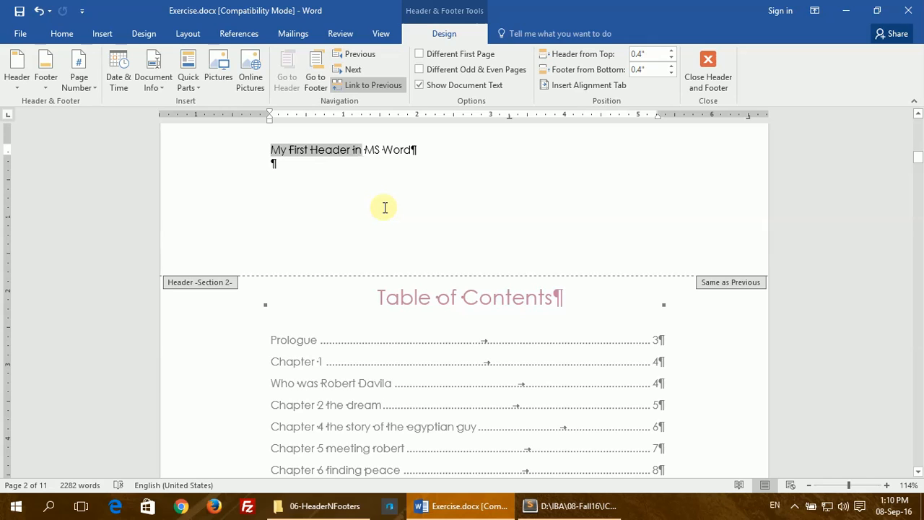
key(shift+Right)
key(shift+Right)
key(shift+Right)
key(shift+Right)
key(shift+Right)
key(shift+Right)
key(shift+Left)
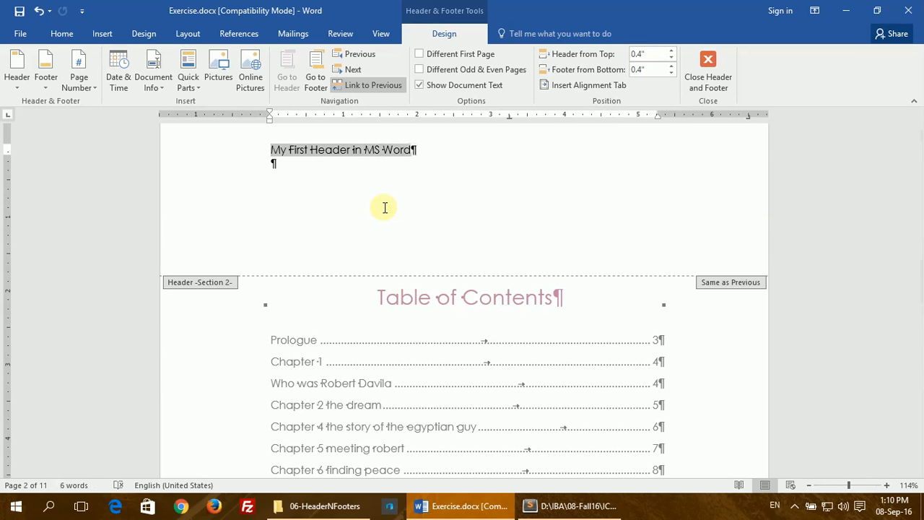
text(Table of Contents)
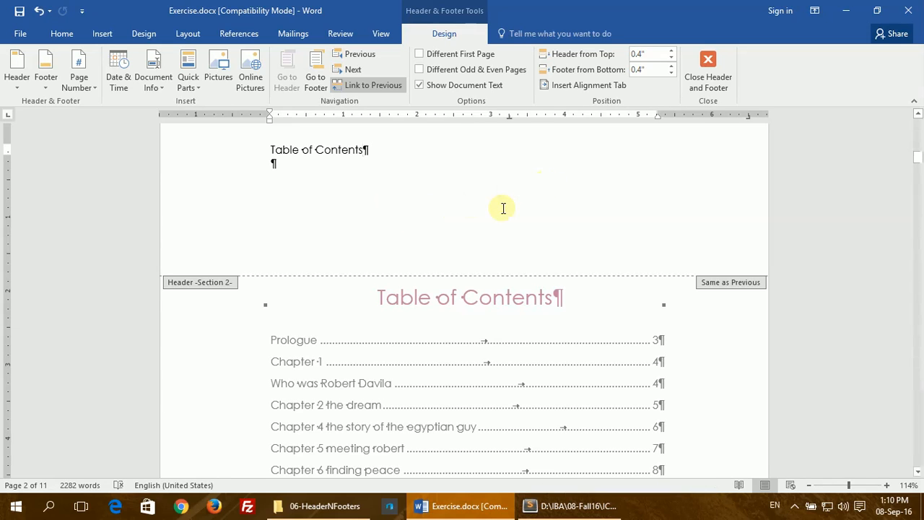
- Compare the section 2 header with the headers and footers of section 3 and the following chapter sections
ctrl+scroll(503, 208, down, 7)
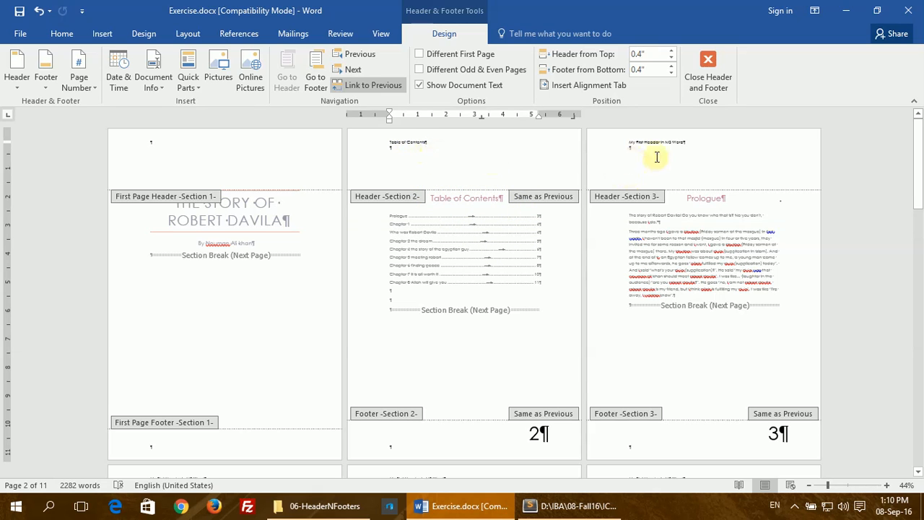
scroll(628, 181, down, 3)
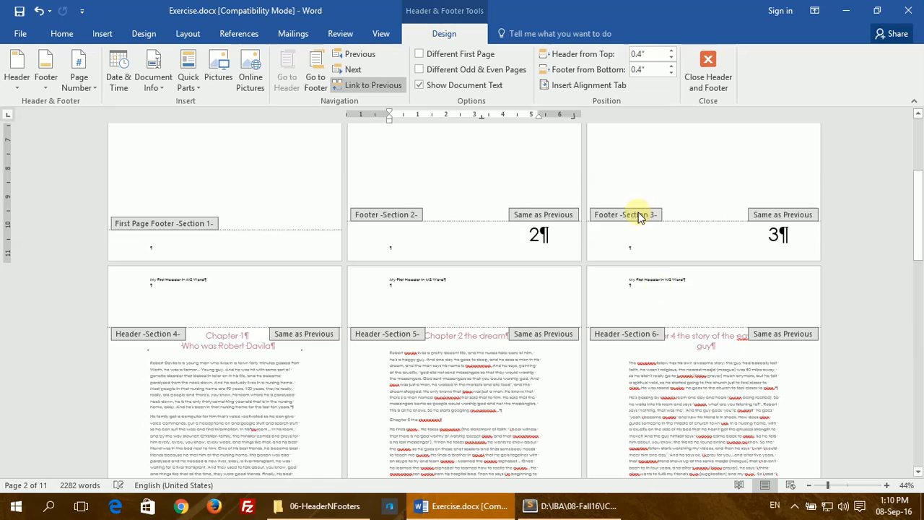
scroll(643, 276, up, 3)
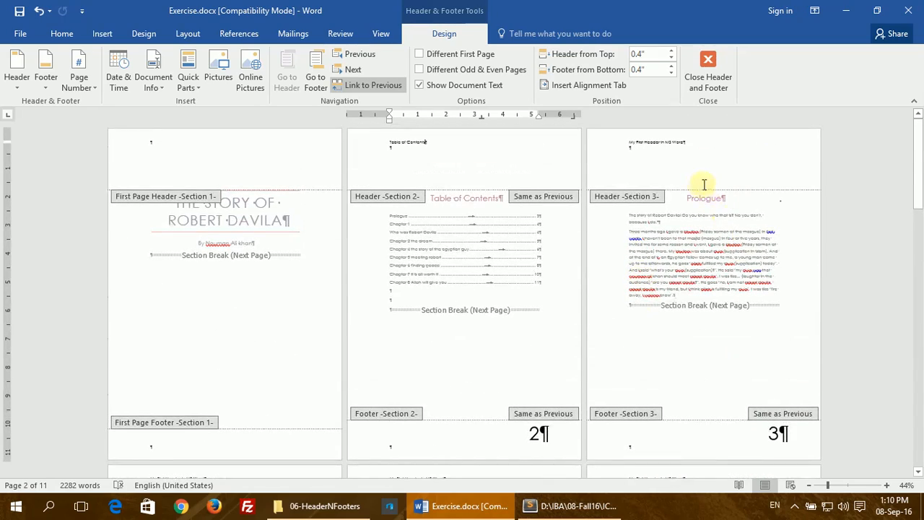
scroll(652, 282, down, 4)
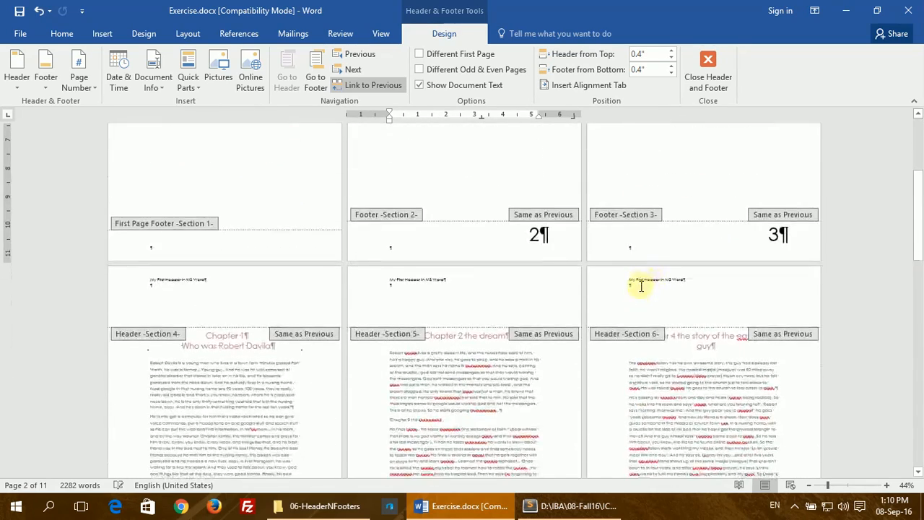
scroll(642, 295, down, 2)
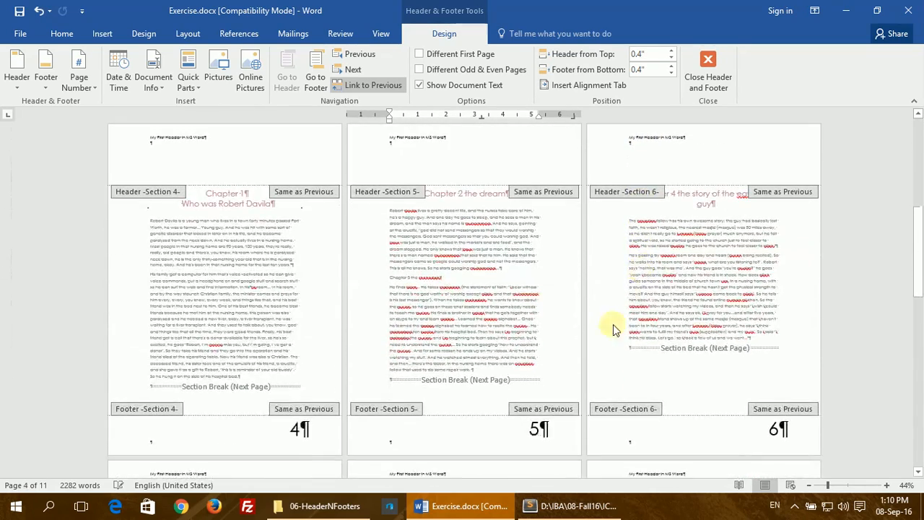
scroll(610, 321, down, 2)
scroll(611, 320, up, 6)
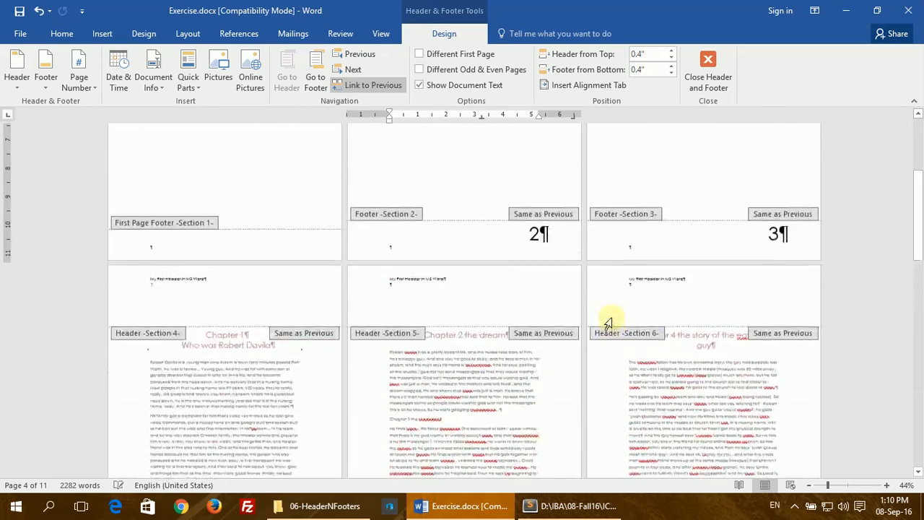
scroll(610, 322, up, 1)
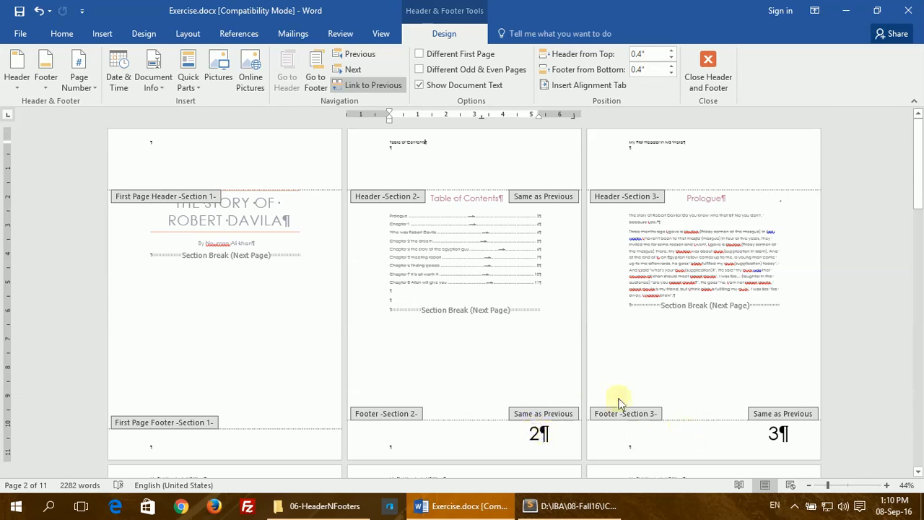
- Restart the page numbering of section 3 at 1 and check the page numbers of the following sections
click(778, 434)
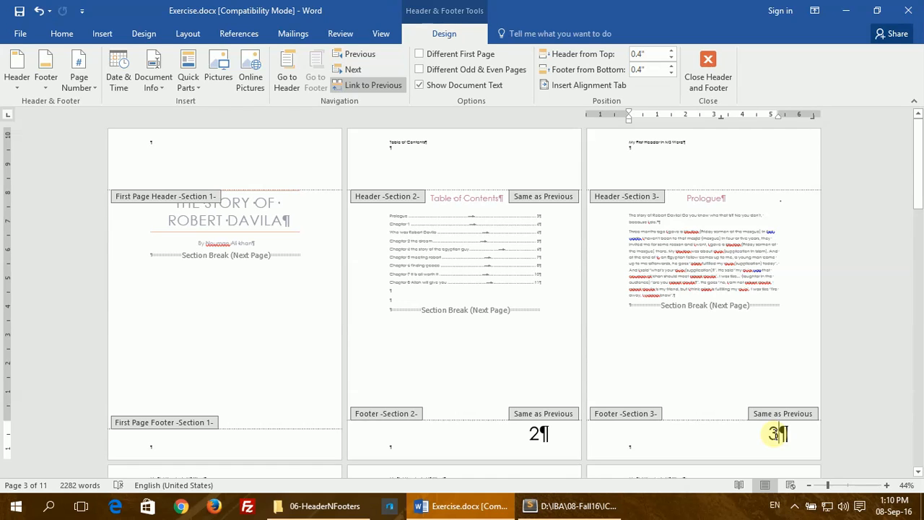
click(90, 85)
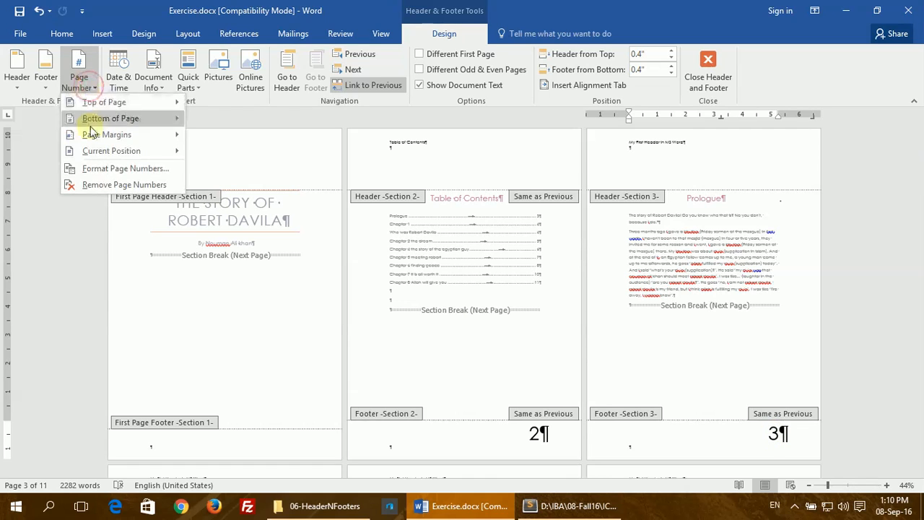
click(109, 170)
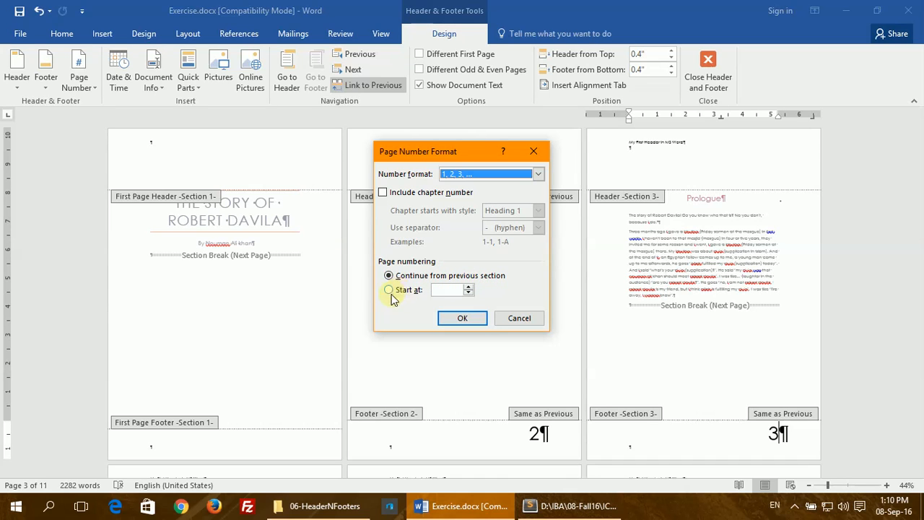
click(389, 290)
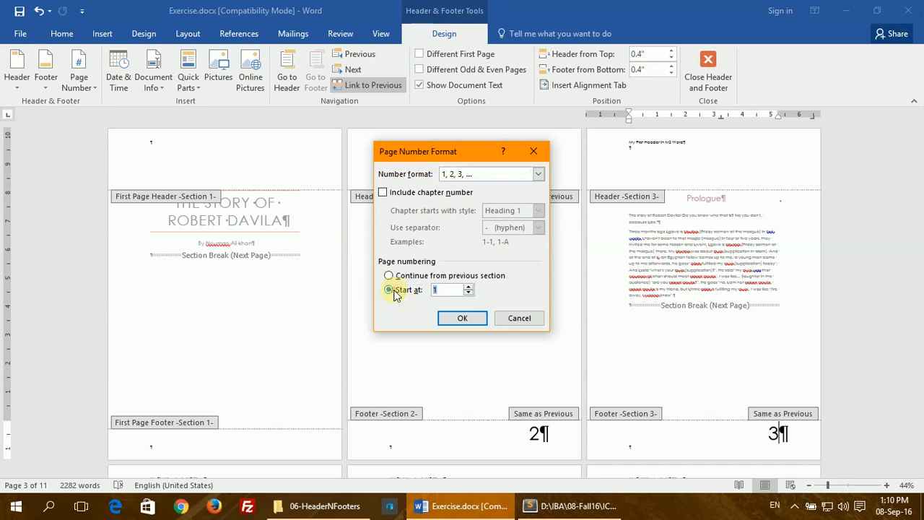
click(468, 321)
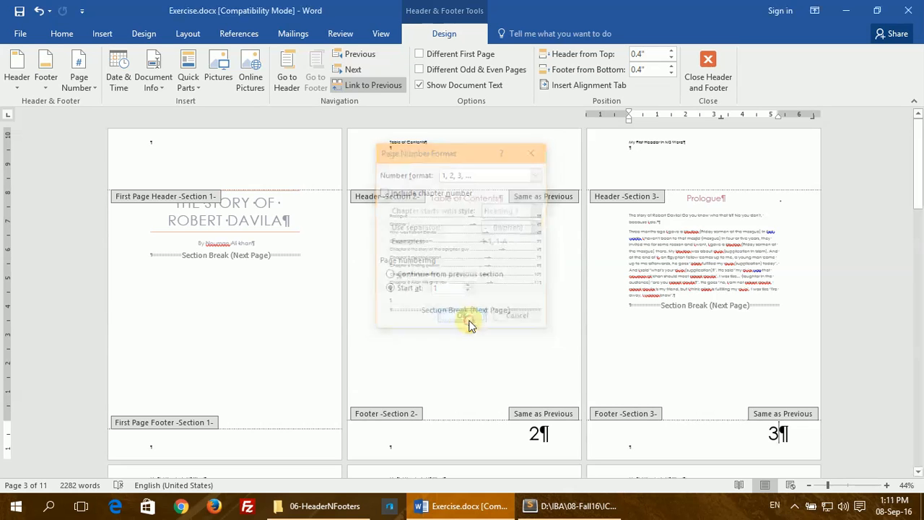
scroll(705, 363, down, 3)
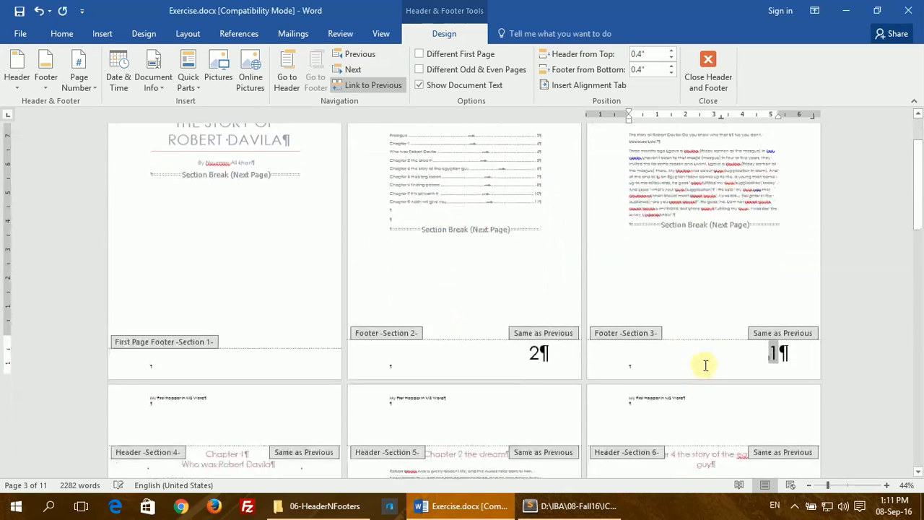
scroll(749, 336, up, 3)
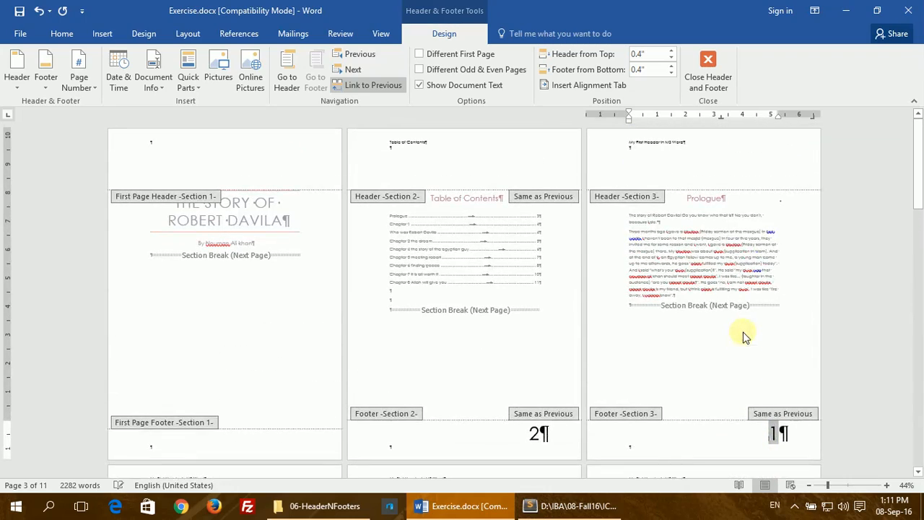
scroll(687, 345, down, 8)
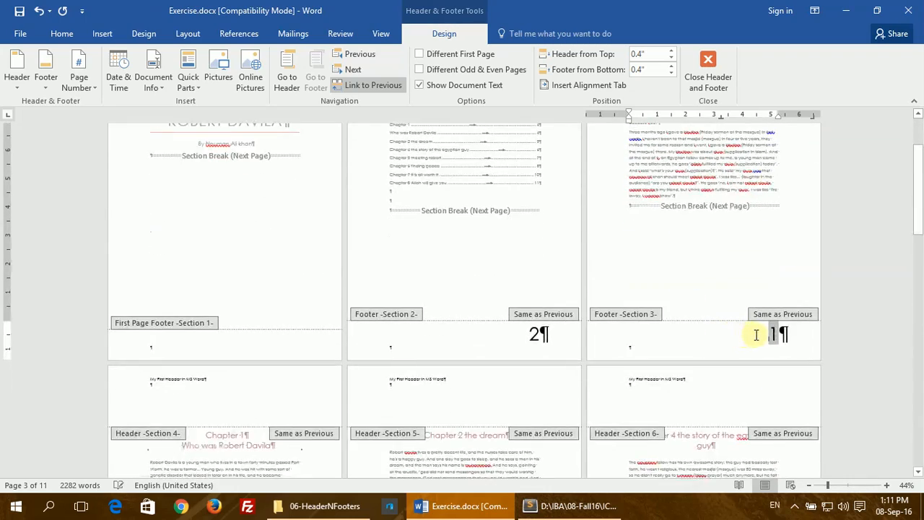
scroll(269, 362, down, 1)
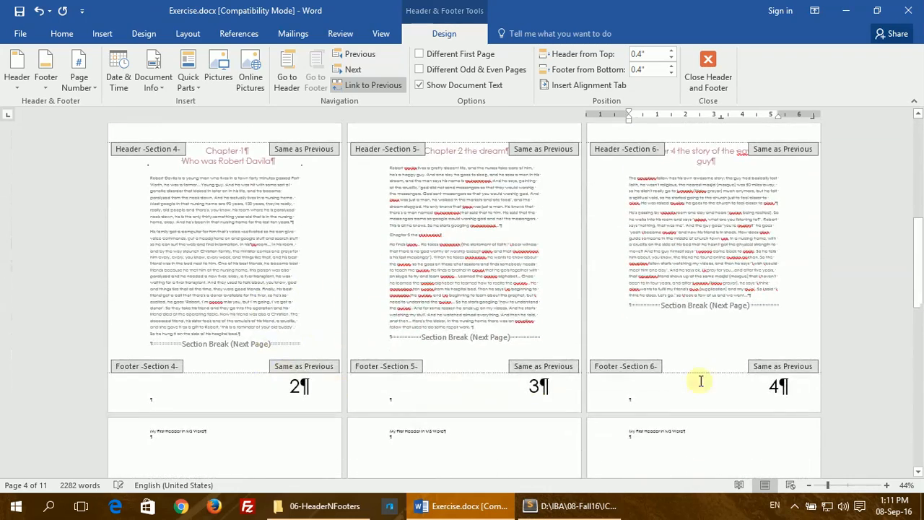
scroll(682, 382, down, 2)
scroll(635, 375, up, 10)
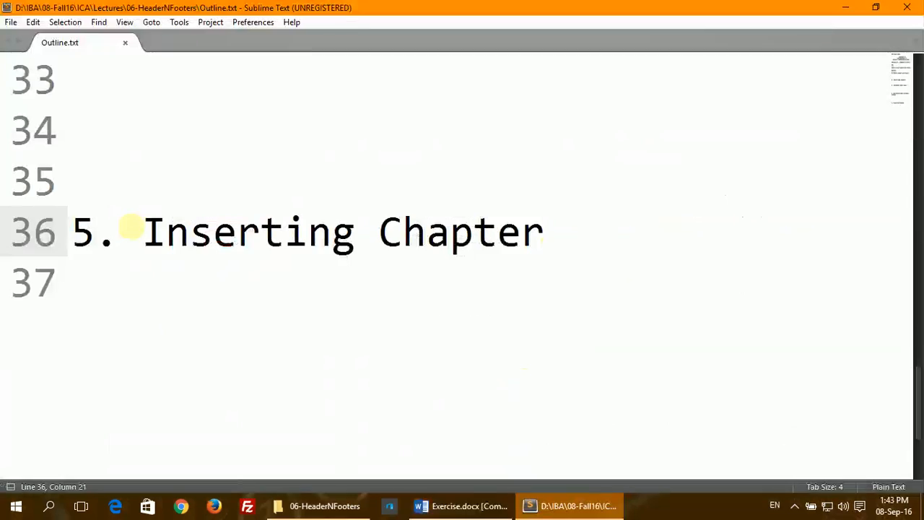
- Highlight "Inserting Chapter" in the outline, switch to Exercise.docx in Word and examine the Heading 1 style of the Prologue and chapter titles
drag(142, 231, 531, 240)
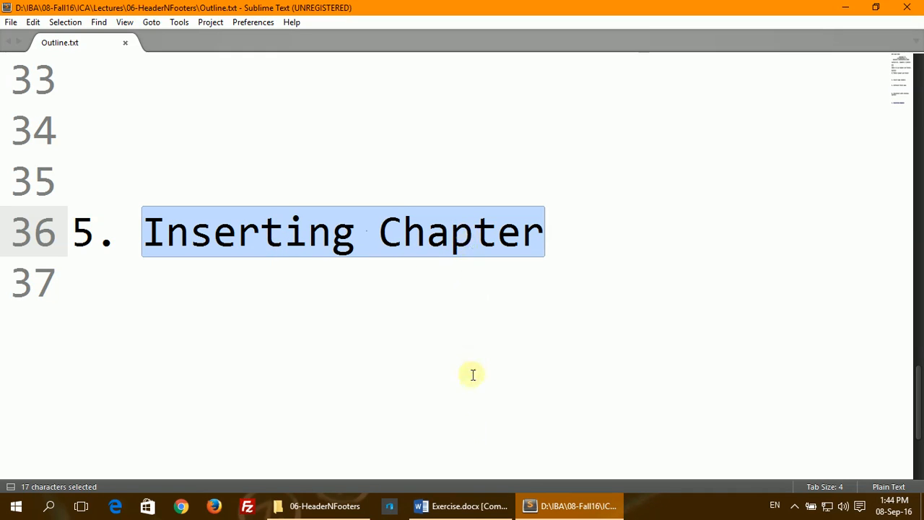
click(473, 507)
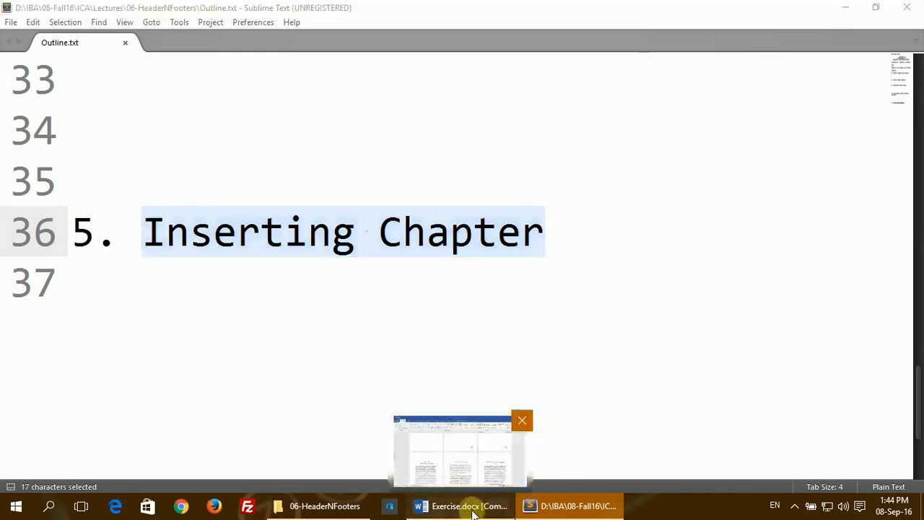
scroll(466, 332, up, 5)
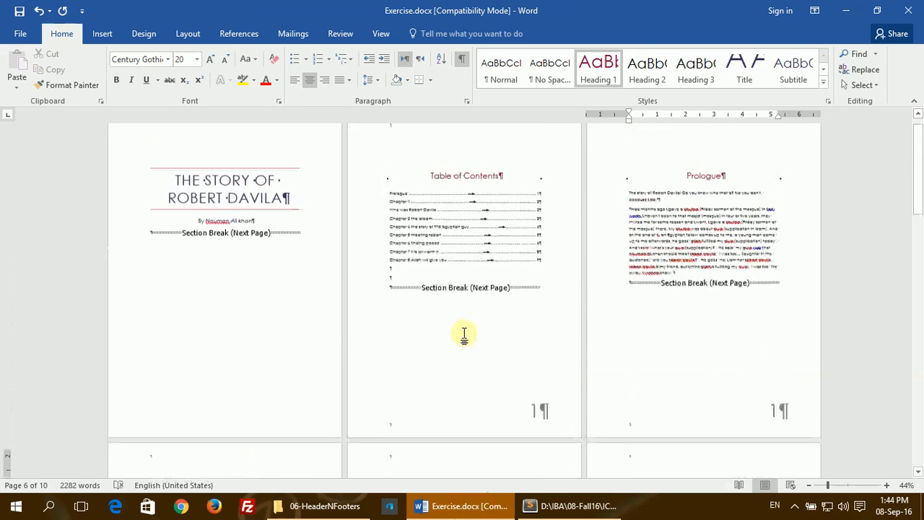
double_click(699, 201)
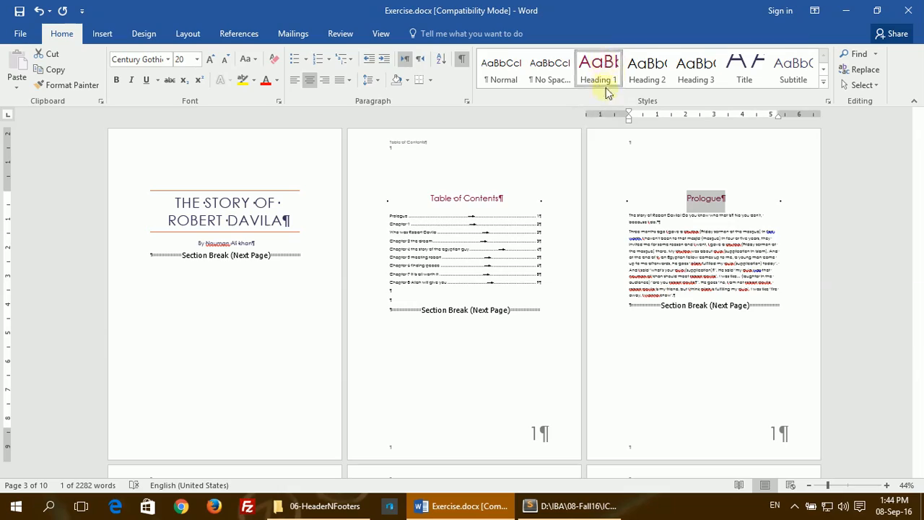
scroll(658, 283, down, 1)
scroll(570, 335, down, 5)
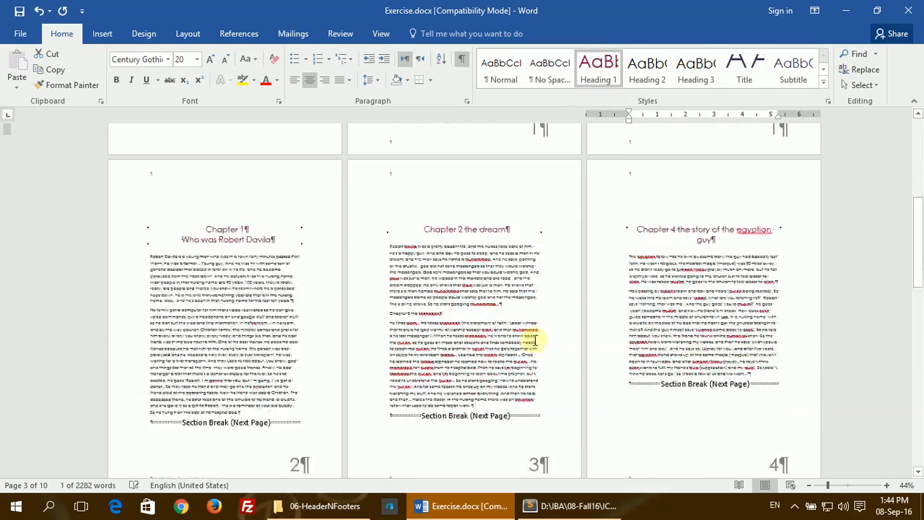
scroll(497, 337, up, 3)
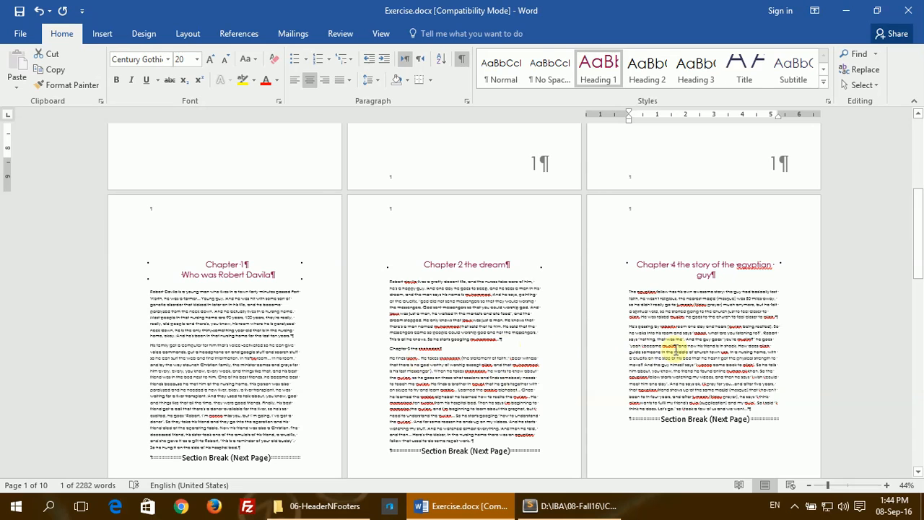
click(668, 351)
click(663, 272)
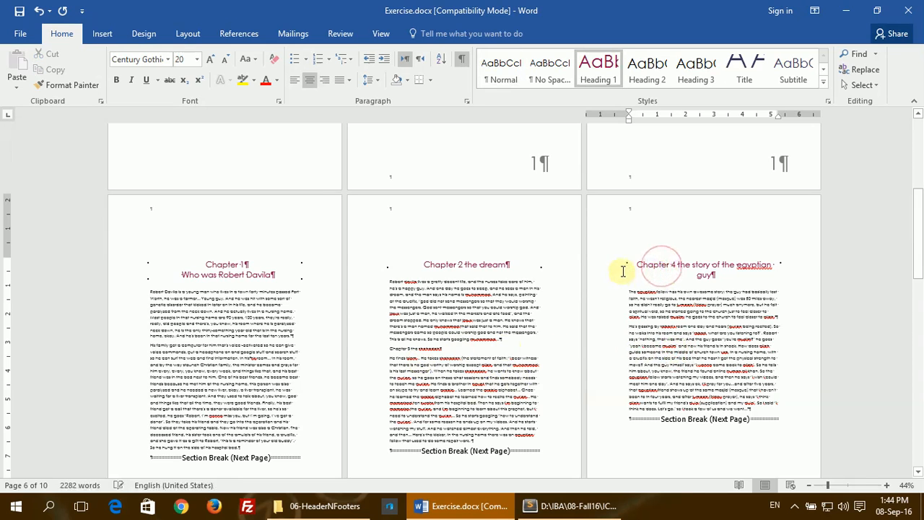
scroll(501, 365, down, 3)
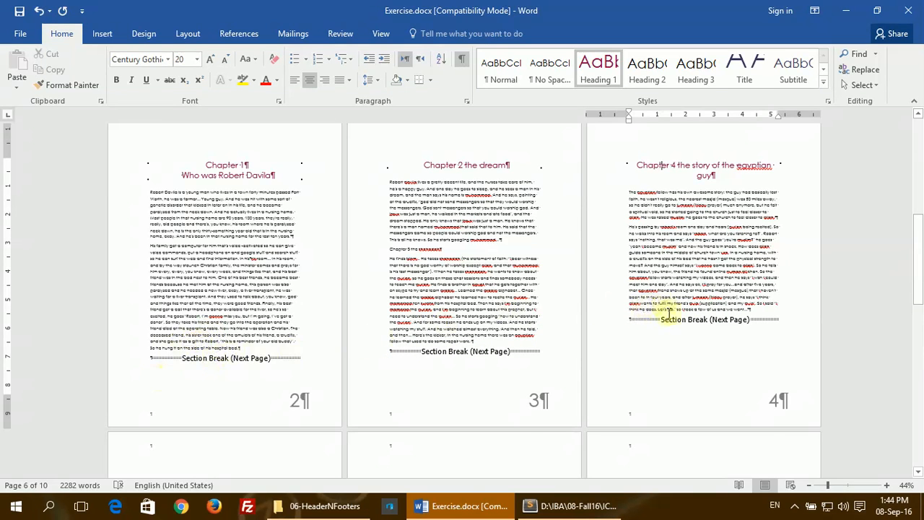
- Insert a StyleRef field referencing Heading 1 into the section 3 header on the Prologue page and close the header
scroll(670, 312, up, 5)
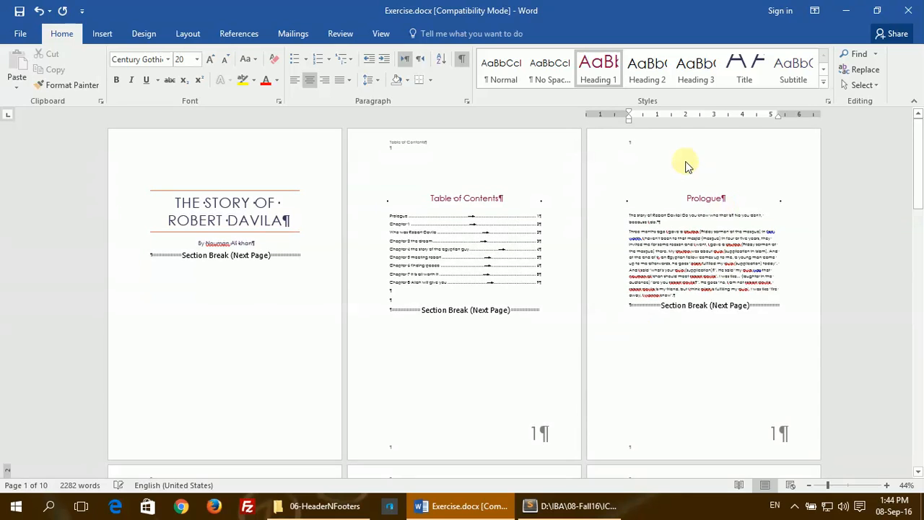
double_click(682, 155)
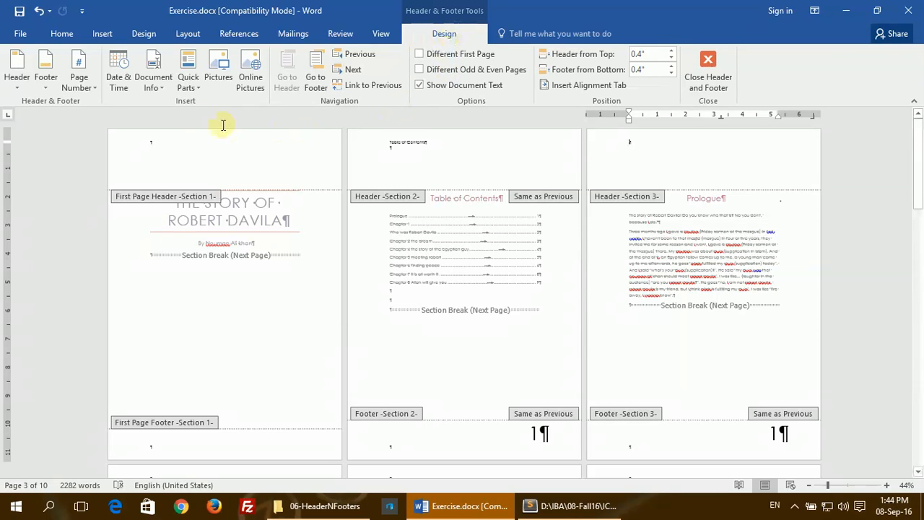
click(192, 86)
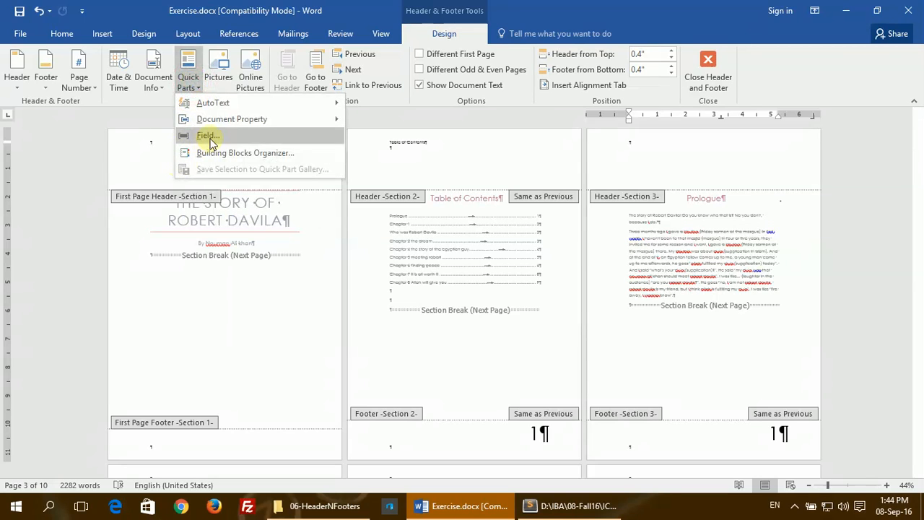
click(209, 137)
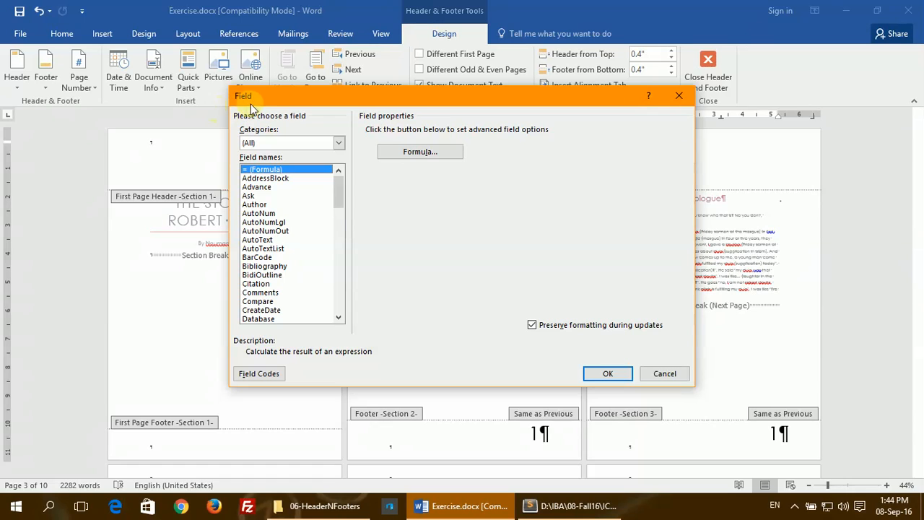
drag(342, 195, 342, 299)
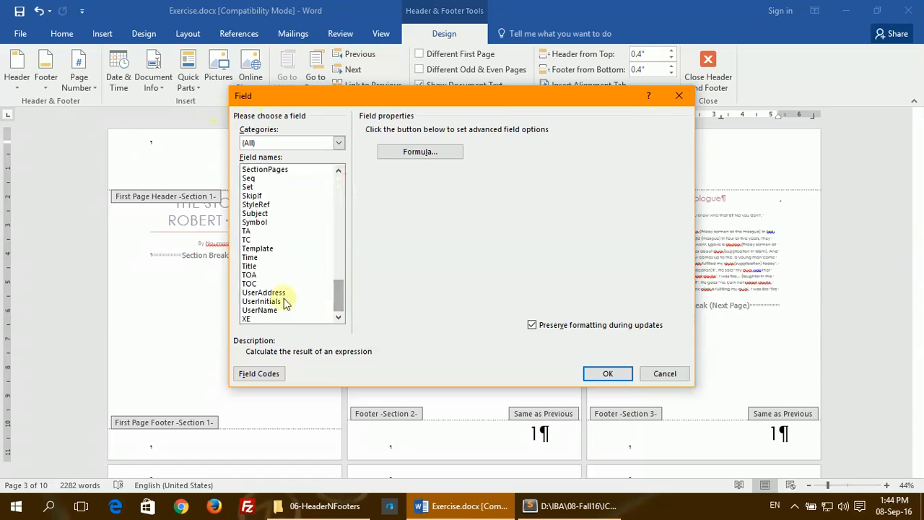
click(259, 205)
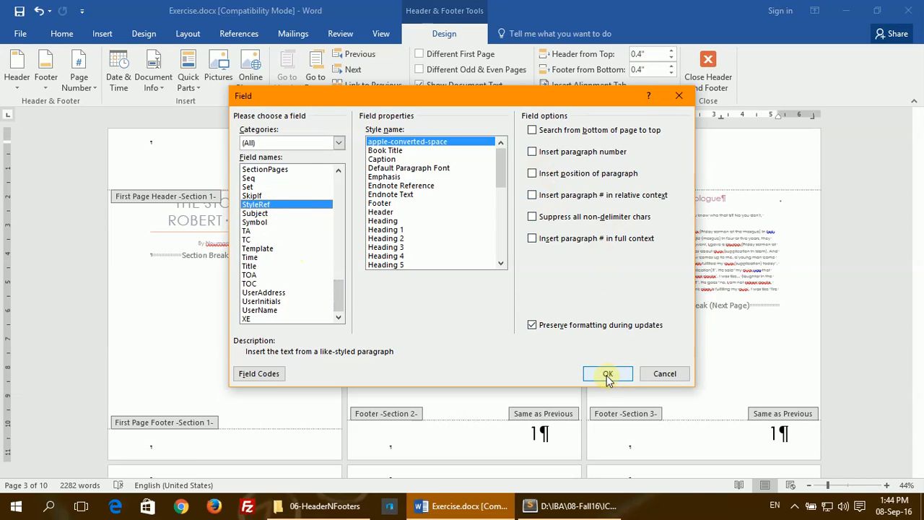
click(396, 231)
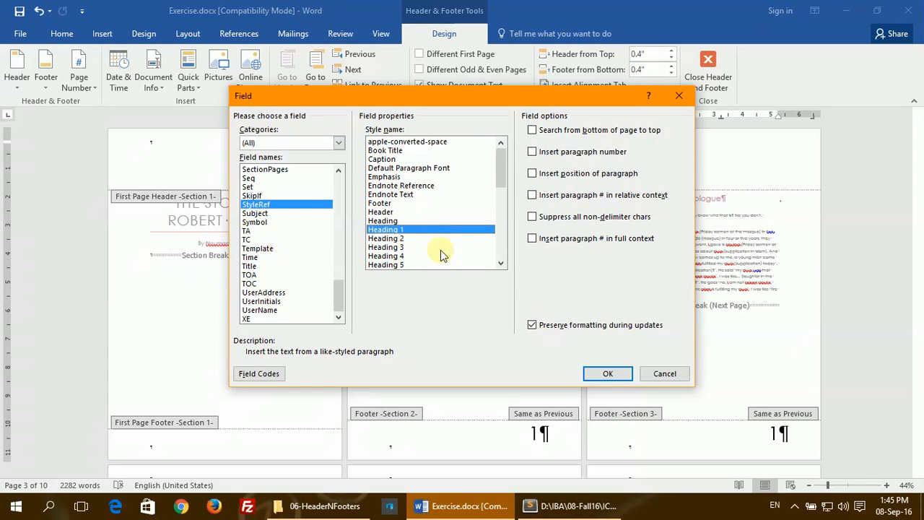
click(606, 375)
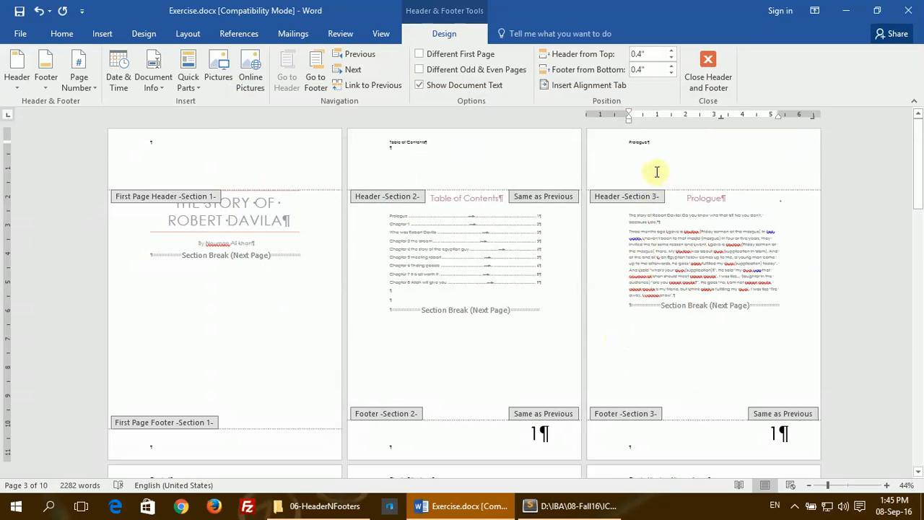
click(710, 78)
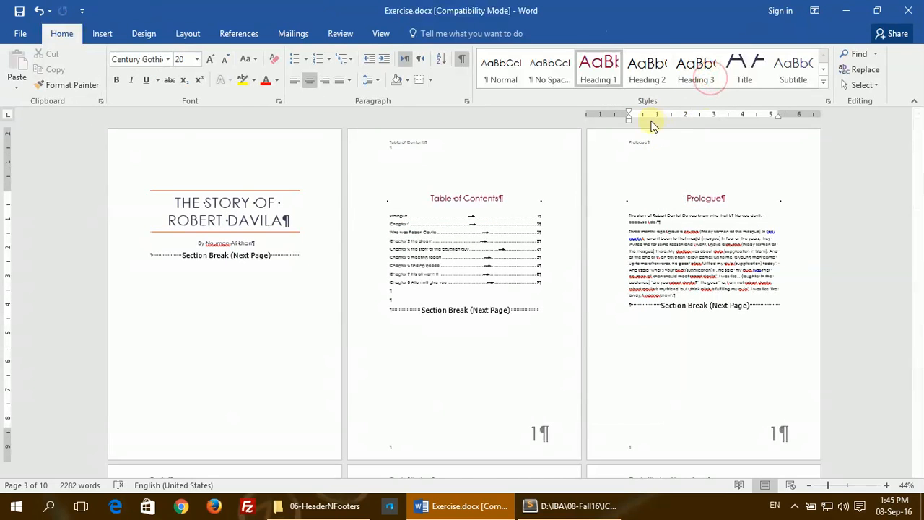
- Compare the header text with the headings on the Prologue and the Chapter 1, 2 and 4 pages
scroll(657, 168, up, 5)
scroll(656, 168, up, 4)
scroll(435, 213, up, 3)
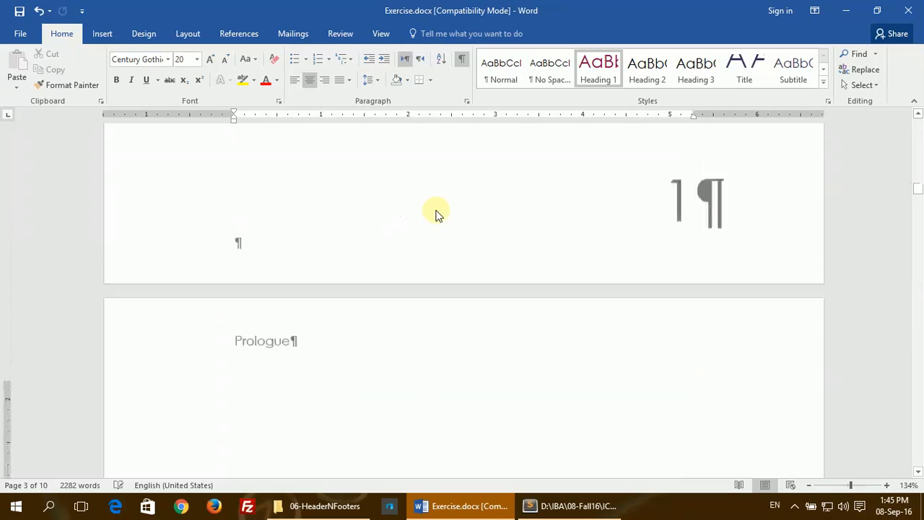
scroll(336, 251, down, 3)
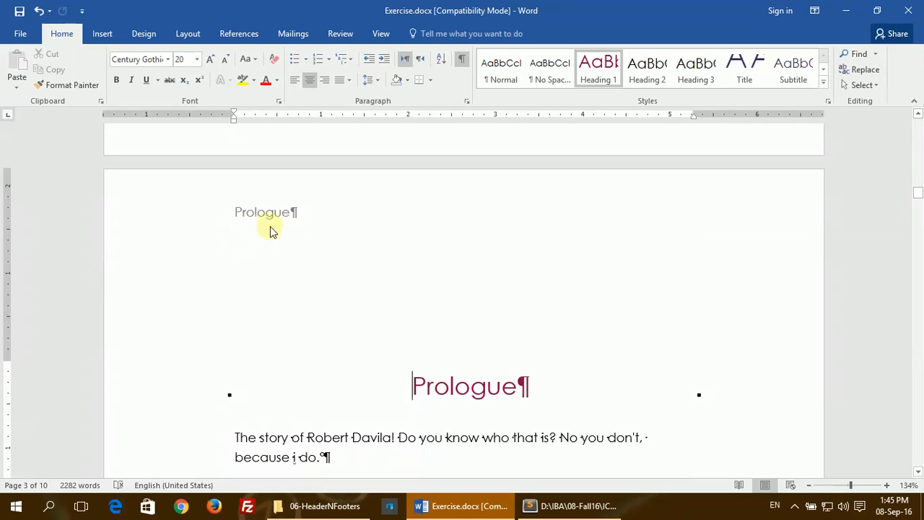
scroll(270, 231, down, 10)
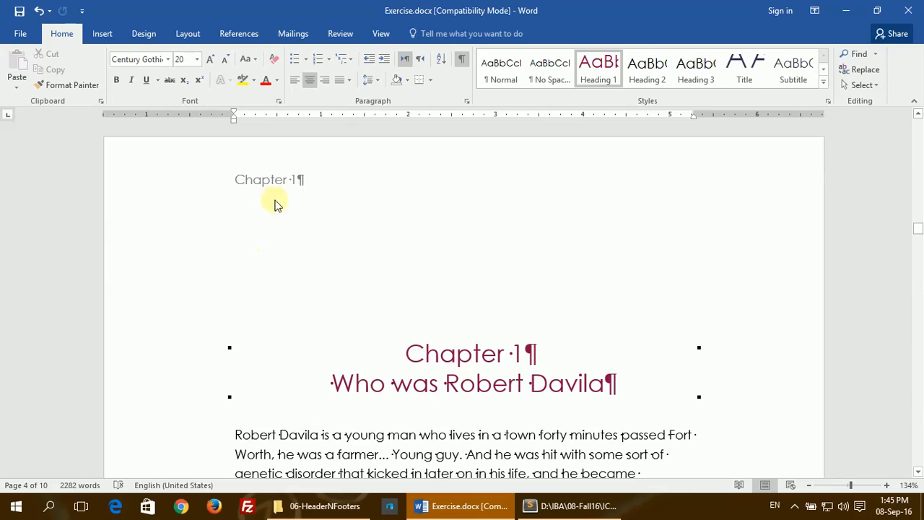
scroll(296, 211, down, 10)
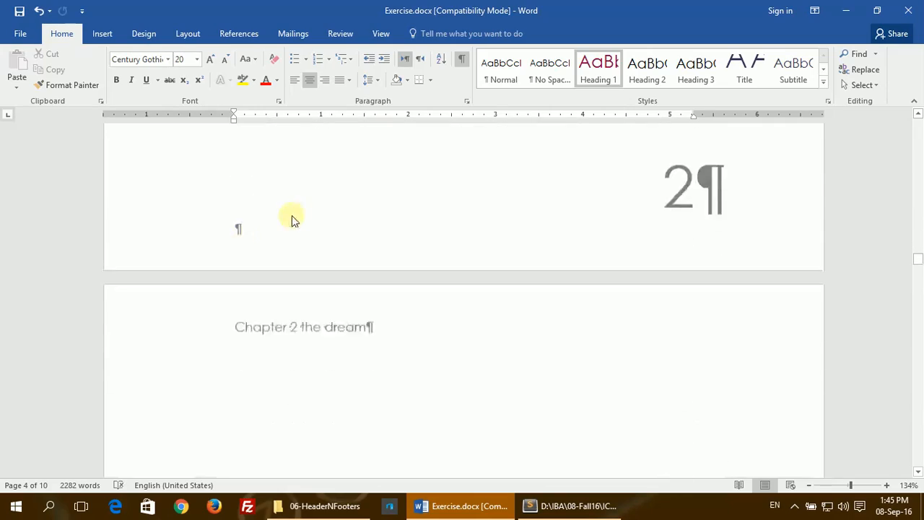
scroll(325, 193, down, 15)
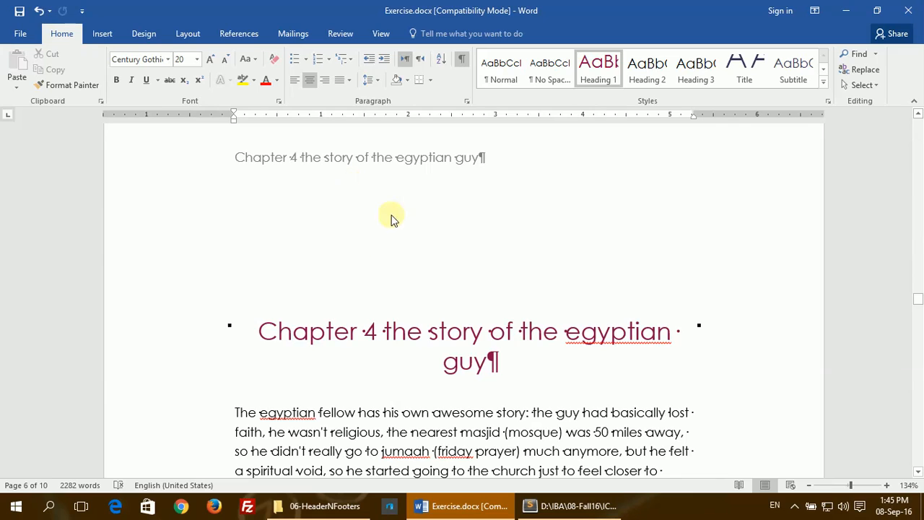
- Capitalize "The" after the chapter number and correct "egyptian" to "Egyptian" in the Chapter 4 heading, saving the document
drag(383, 332, 390, 334)
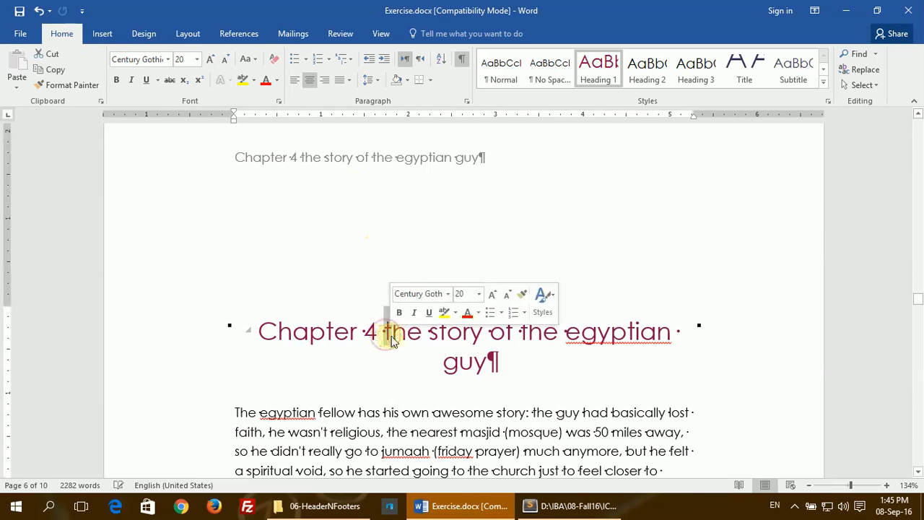
text(T)
key(ctrl+s)
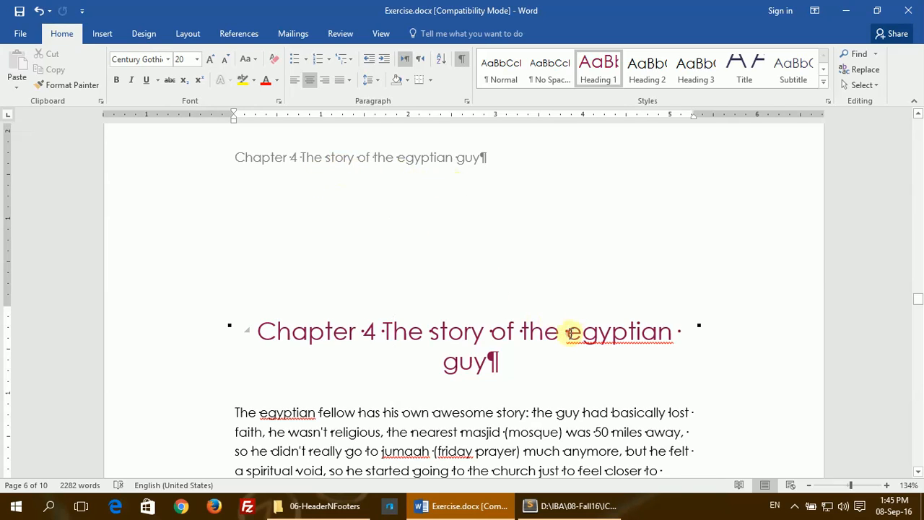
right_click(665, 344)
click(687, 355)
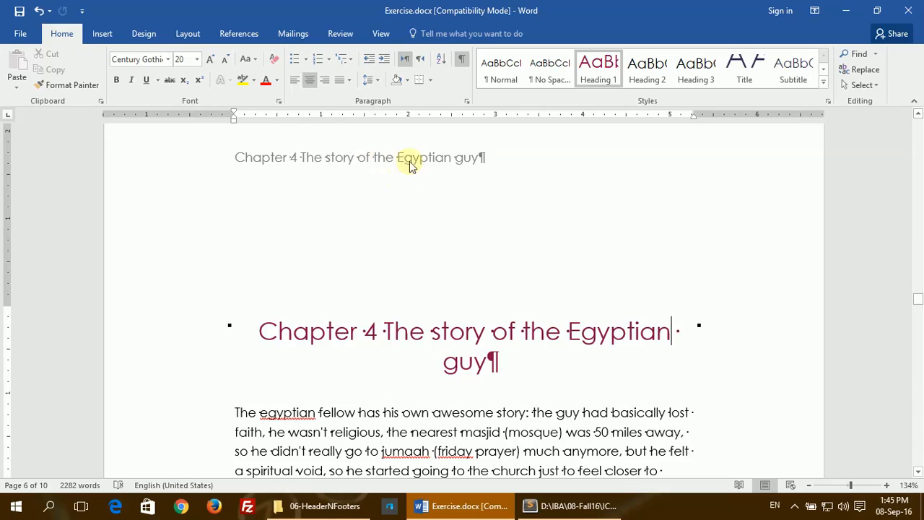
- Join the two-line Chapter 1 heading into one paragraph by deleting the paragraph break after "Chapter 1"
scroll(375, 236, up, 10)
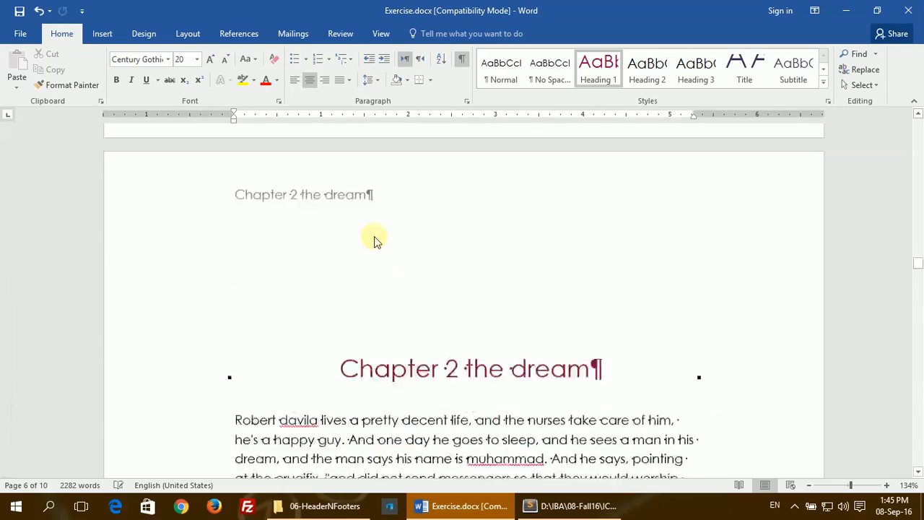
scroll(374, 238, up, 15)
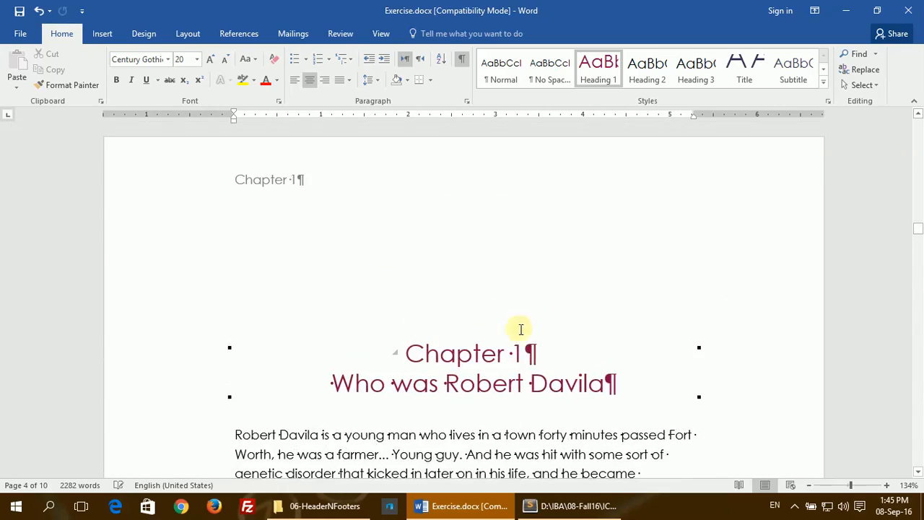
click(531, 353)
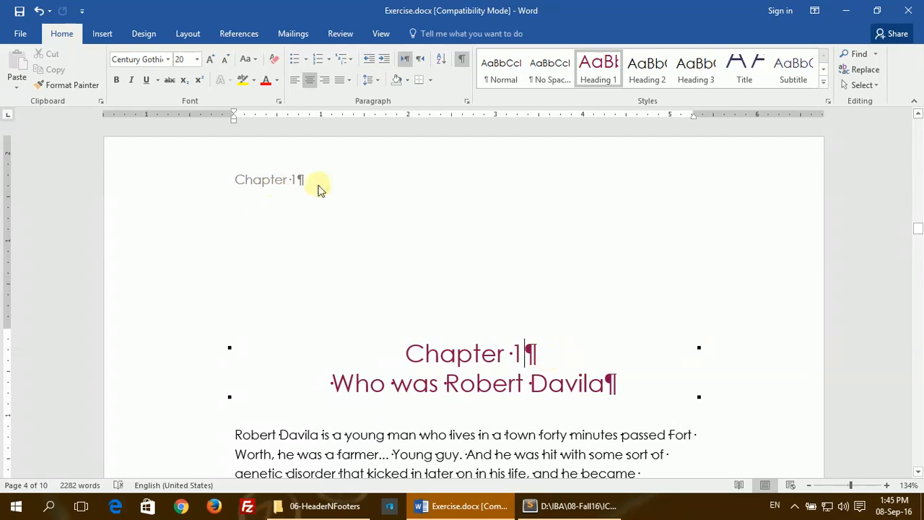
key(Delete)
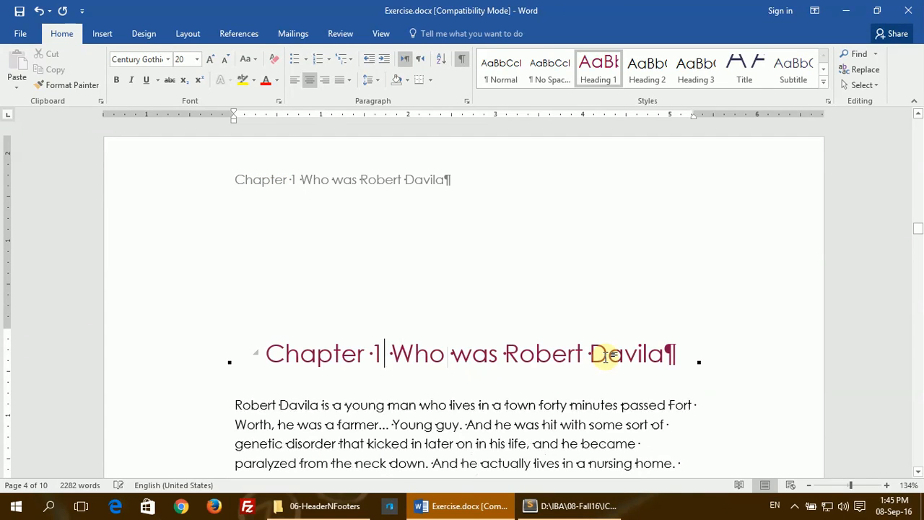